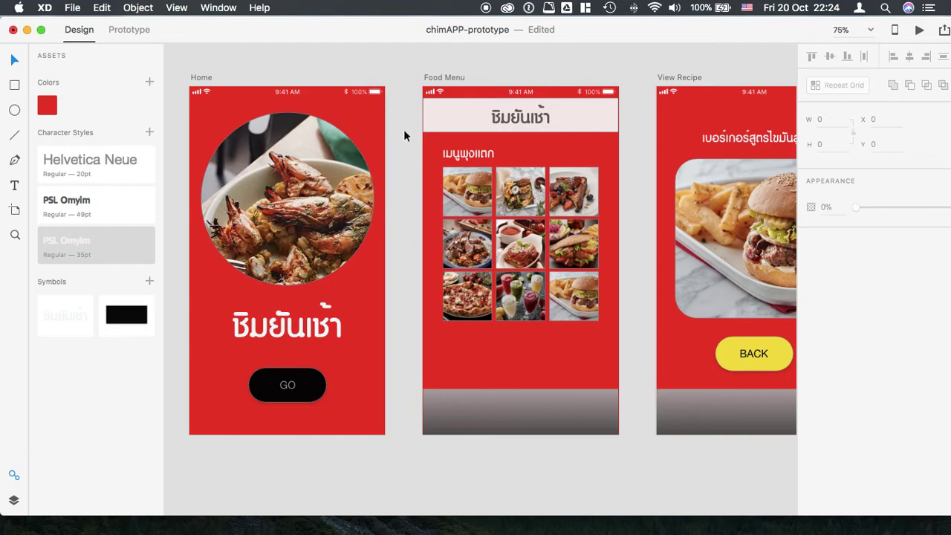
scroll(698, 170, "left", 3)
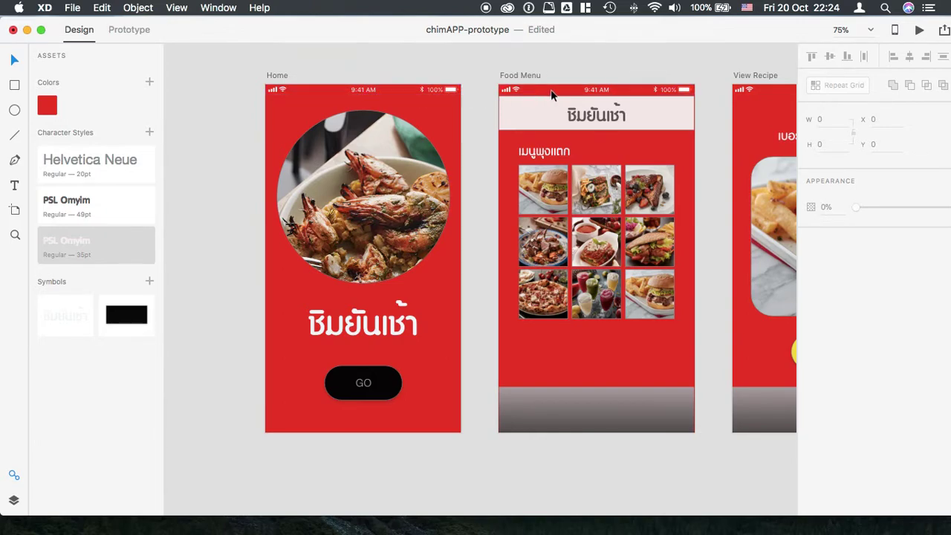
scroll(679, 120, "right", 3)
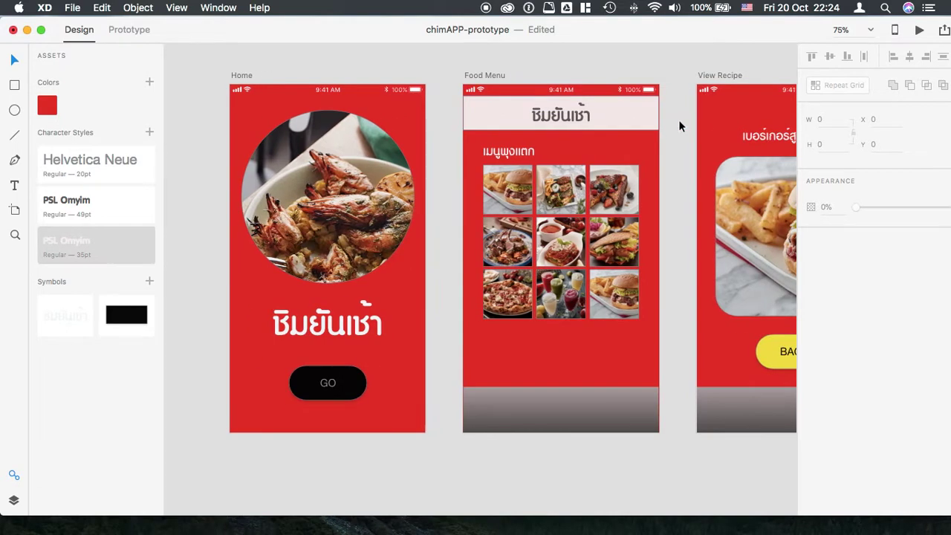
scroll(682, 119, "down", 2)
scroll(679, 120, "right", 4)
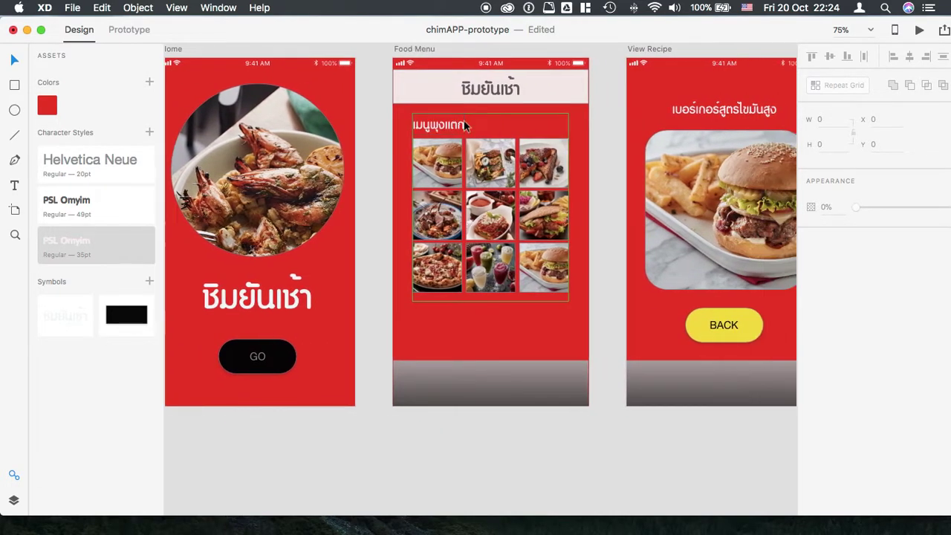
scroll(492, 121, "left", 2)
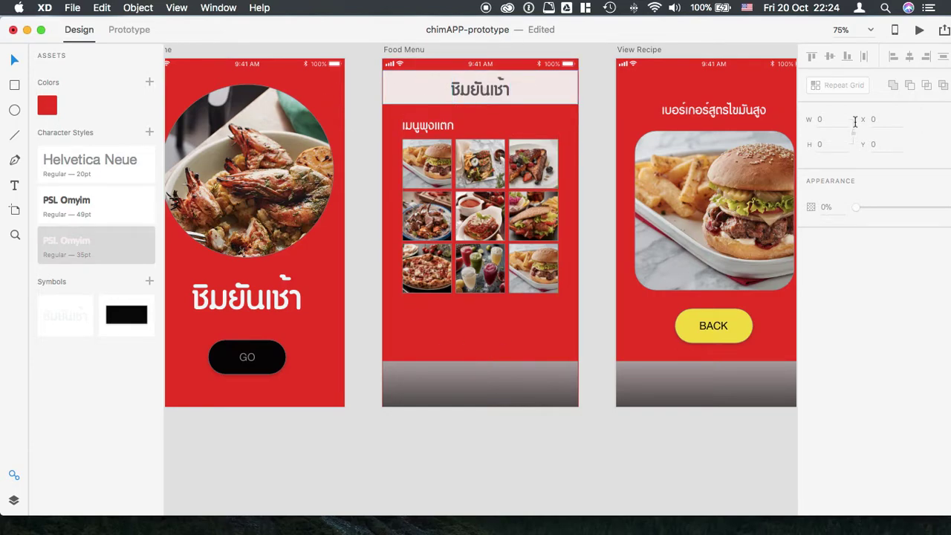
scroll(544, 122, "up", 2)
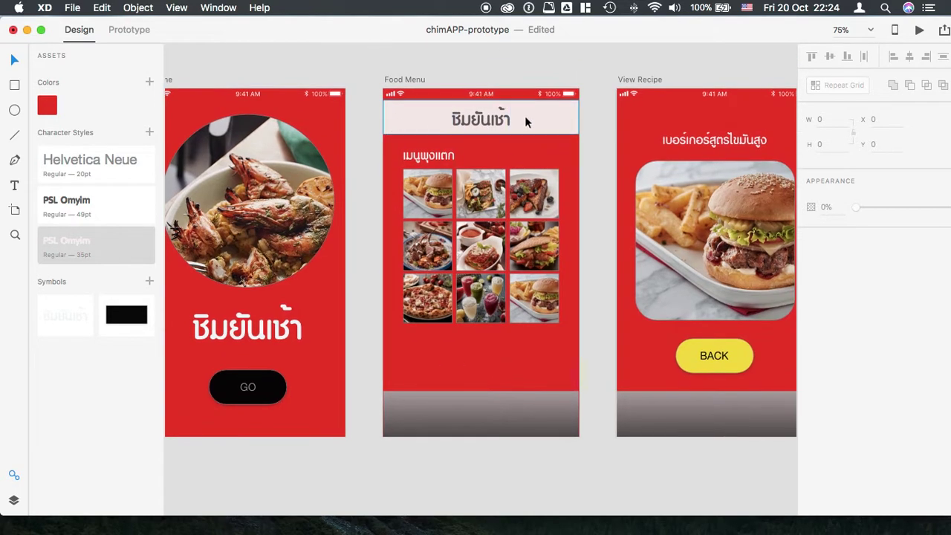
Select the Food Menu artboard and check its available scrolling options, keeping Vertical.
left_click(570, 237)
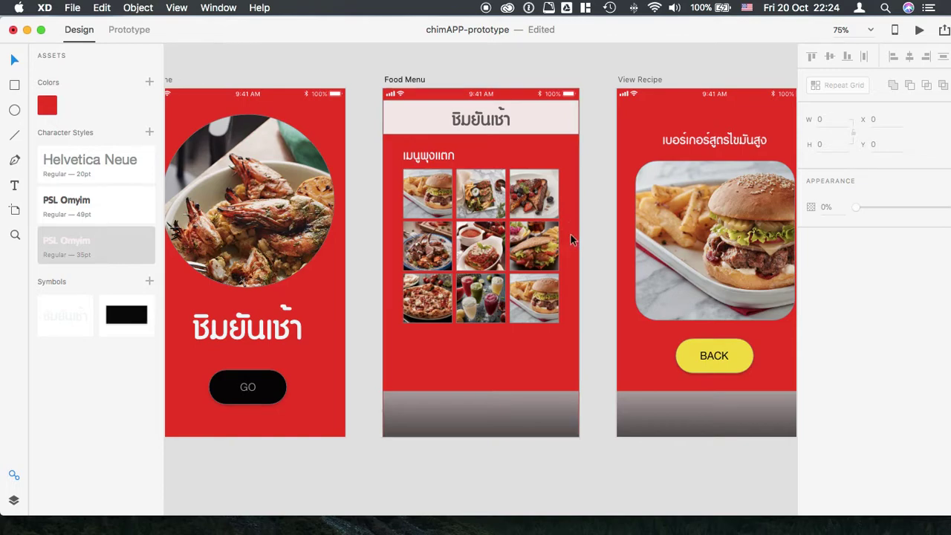
left_click(569, 156)
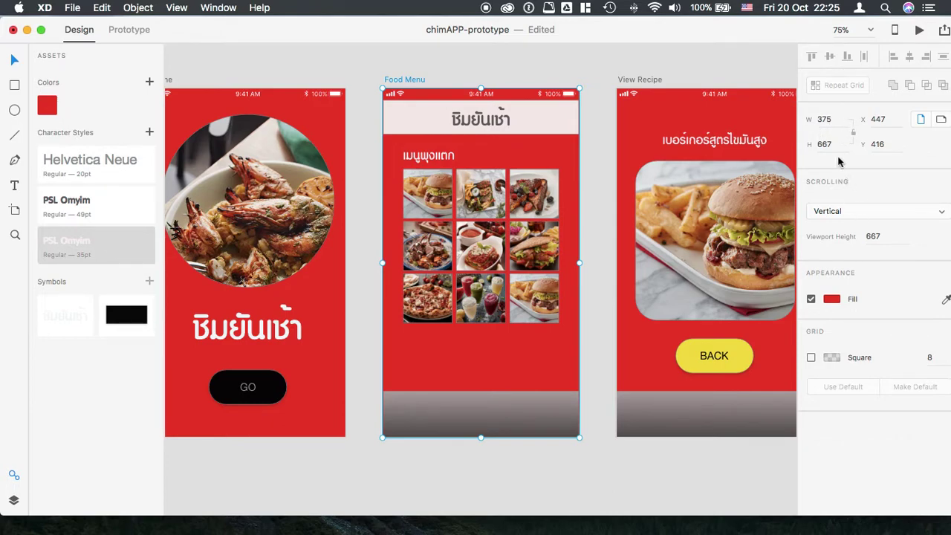
left_click(875, 215)
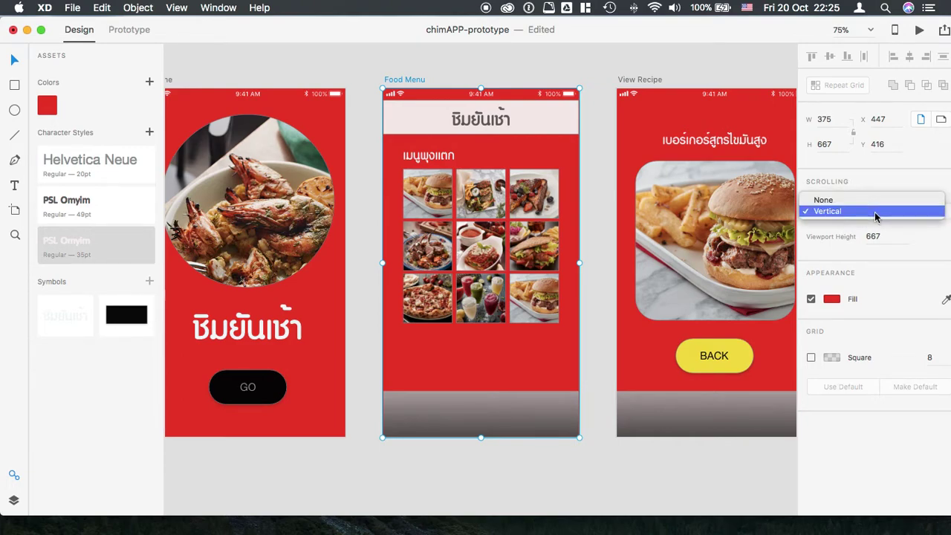
left_click(875, 214)
left_click(849, 209)
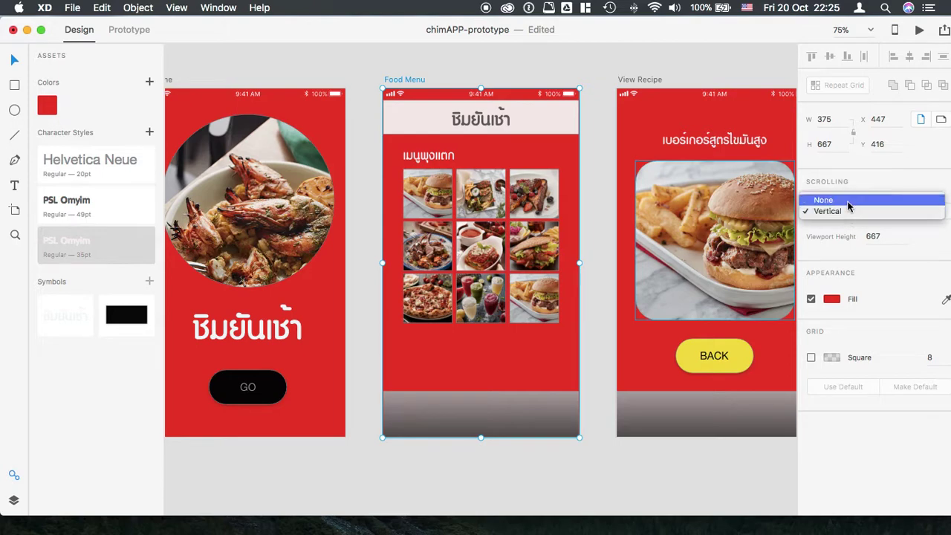
left_click(906, 232)
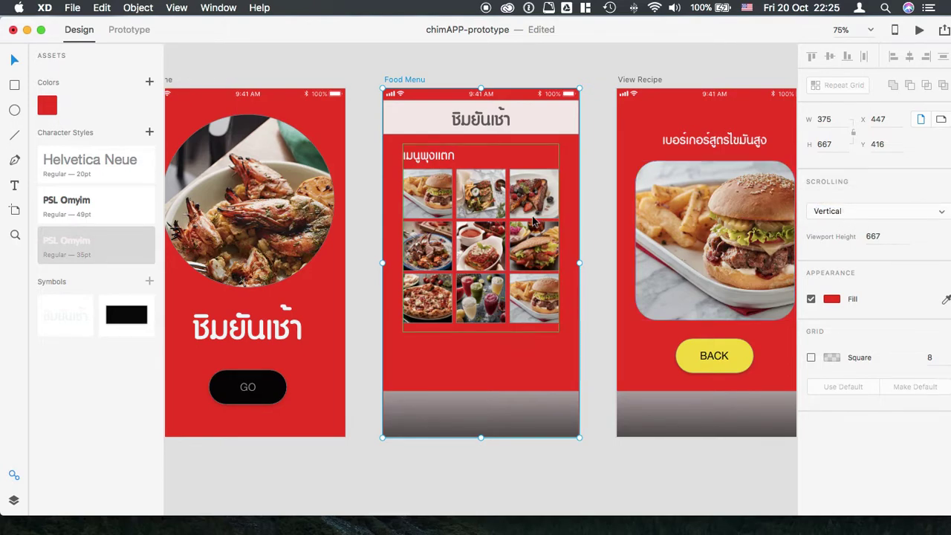
scroll(534, 219, "down", 5)
scroll(532, 213, "up", 5)
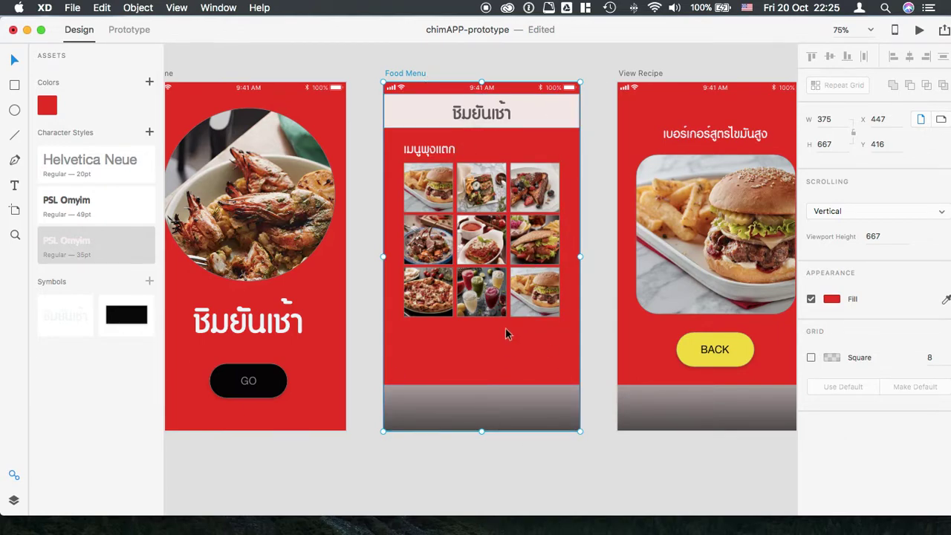
Try a viewport height of 550 on the Food Menu artboard, and restore it to 667.
left_click(883, 235)
type("550")
left_click(874, 236)
type("667")
key("Return")
Extend the Food Menu repeat grid downward to a height of about 724, adding a second section of food images.
scroll(599, 346, "down", 2)
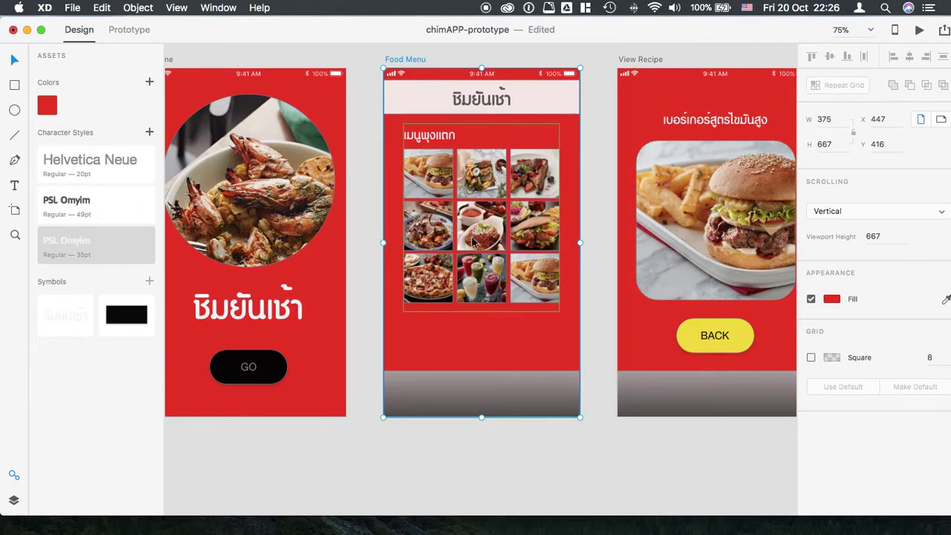
left_click(501, 166)
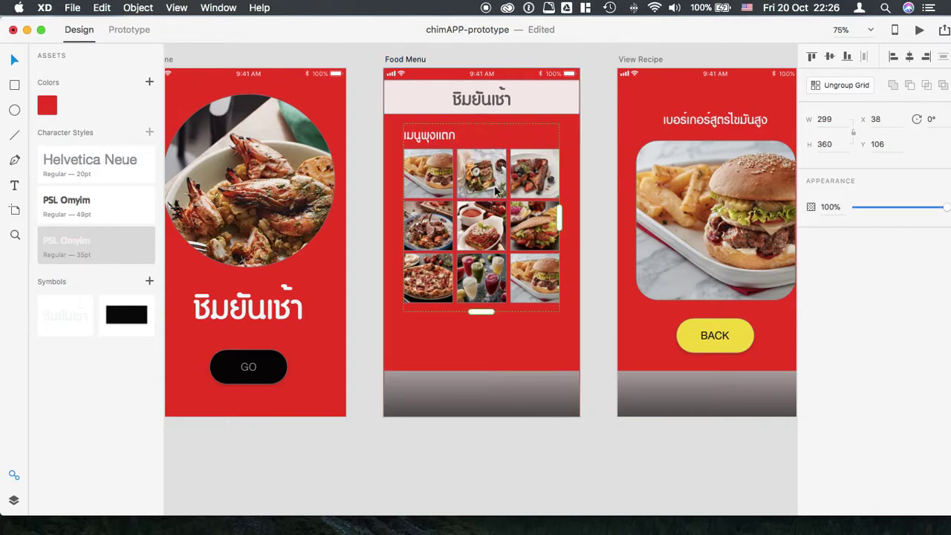
left_click(847, 89)
left_click(848, 87)
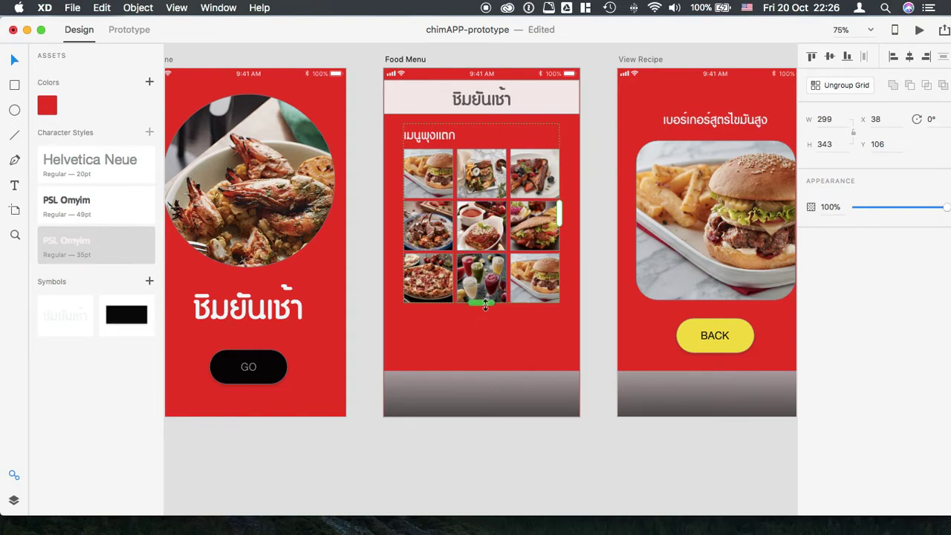
left_click_drag(482, 304, 482, 502)
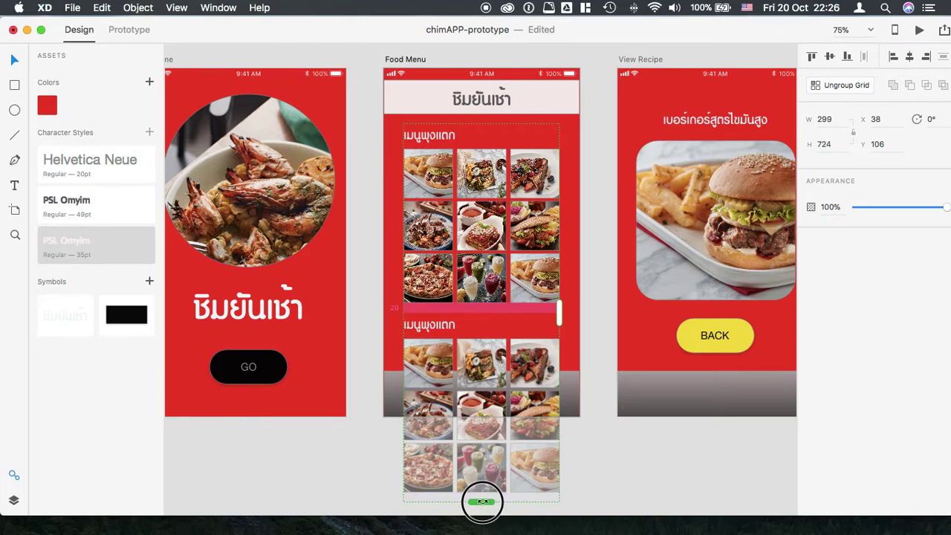
scroll(701, 376, "down", 1)
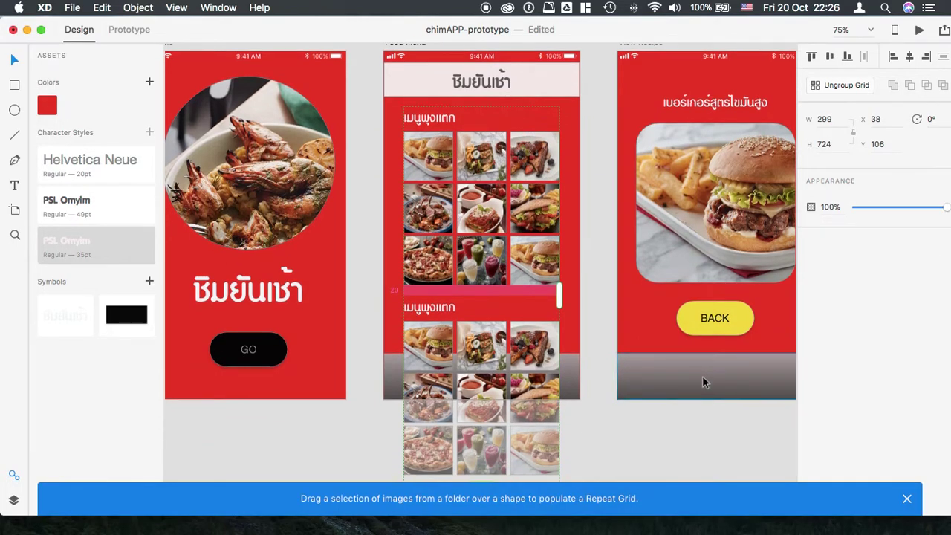
left_click(907, 499)
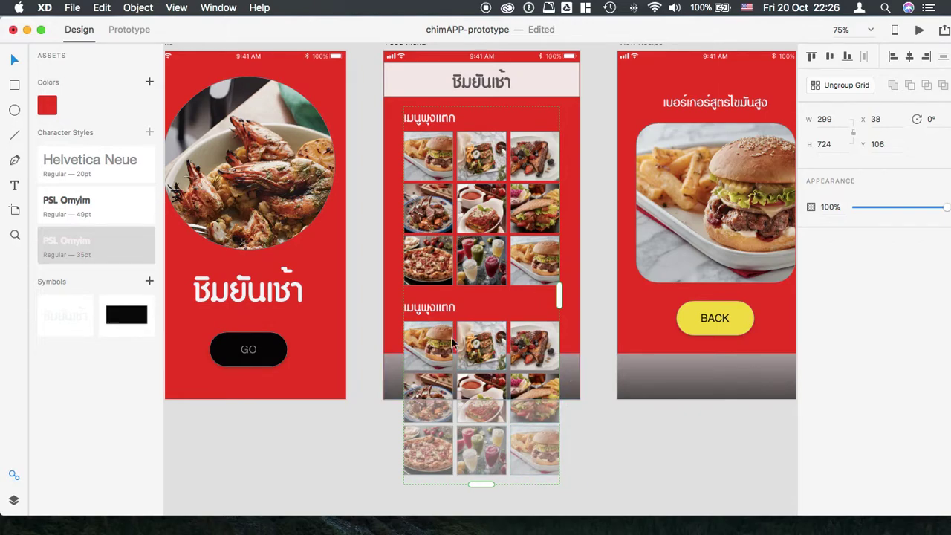
Lengthen the Food Menu artboard downward to a height of about 885 so it contains the whole extended grid.
left_click(574, 341)
left_click(574, 333)
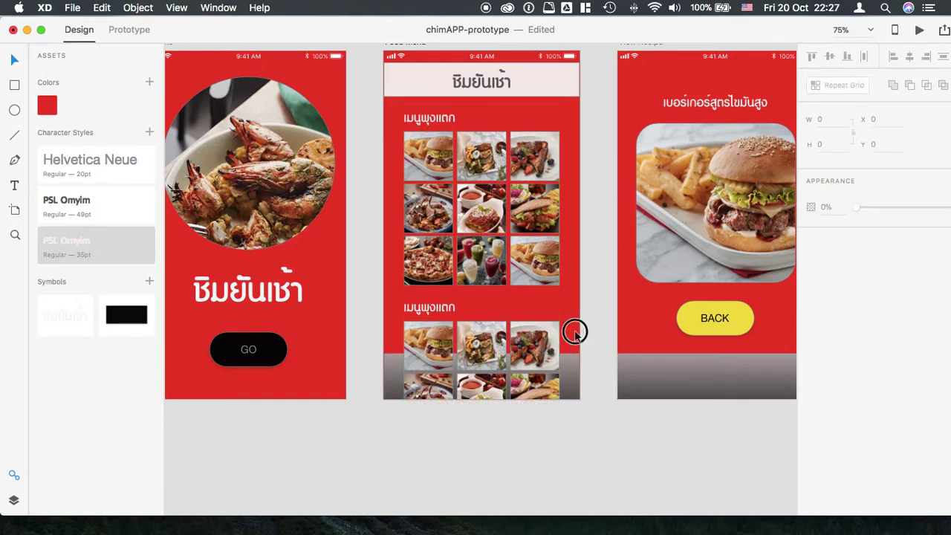
left_click(528, 305)
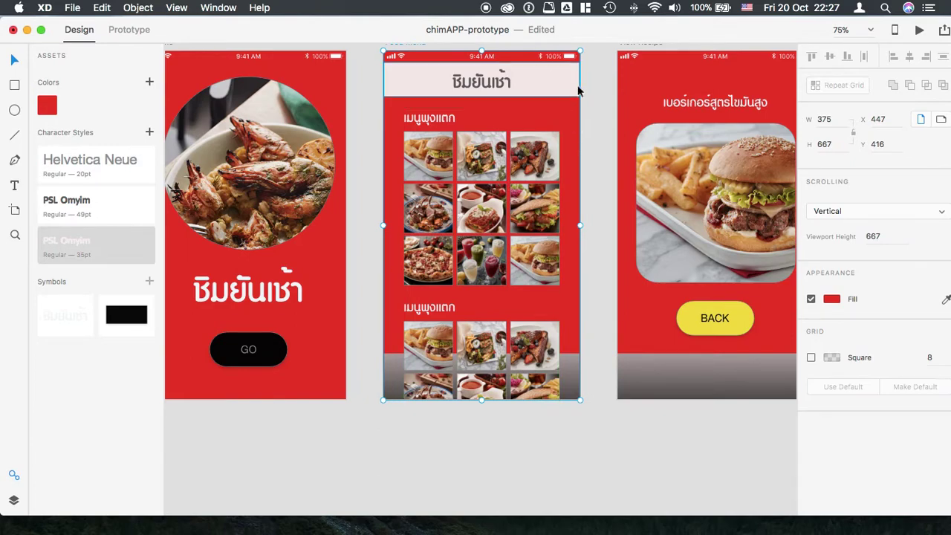
left_click_drag(482, 399, 483, 513)
scroll(620, 423, "down", 2)
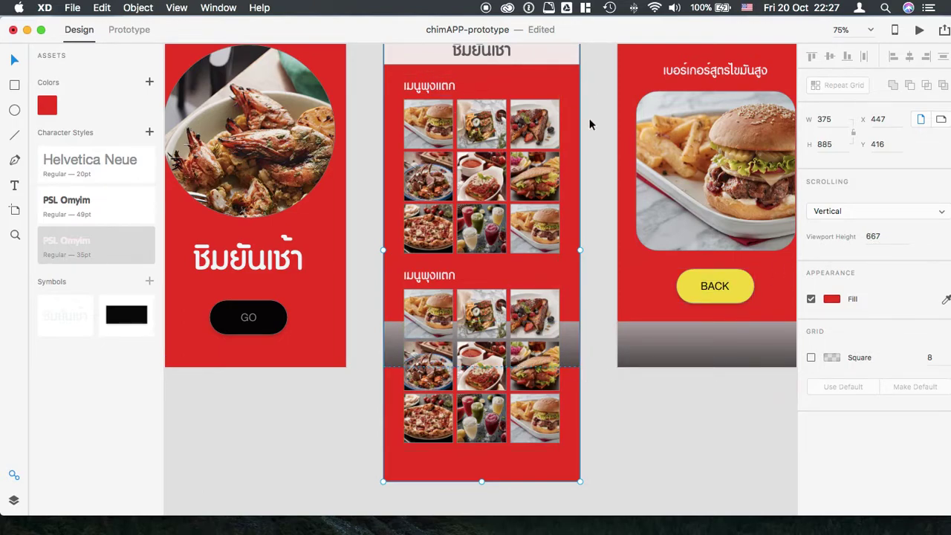
Bring the grey gradient footer bar on the Food Menu artboard in front of the food images.
left_click(571, 344)
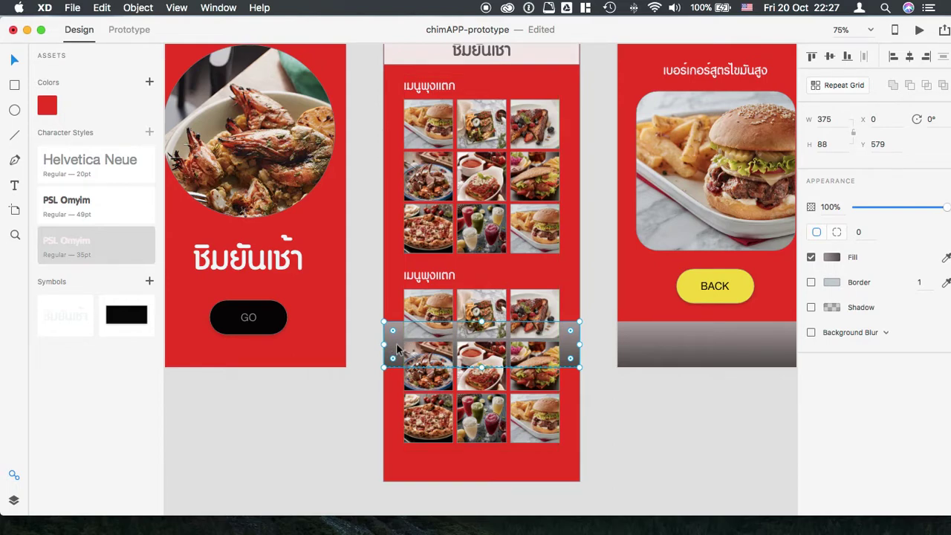
right_click(569, 345)
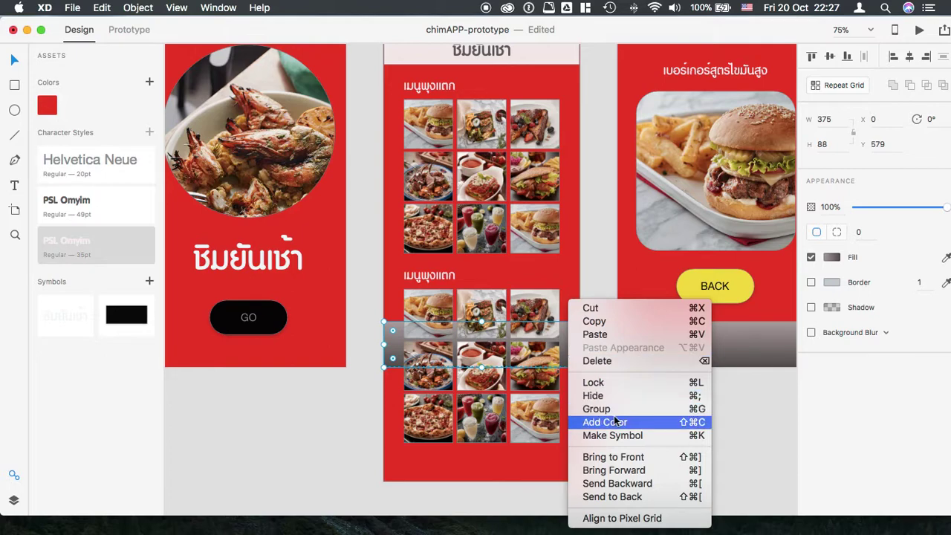
left_click(617, 456)
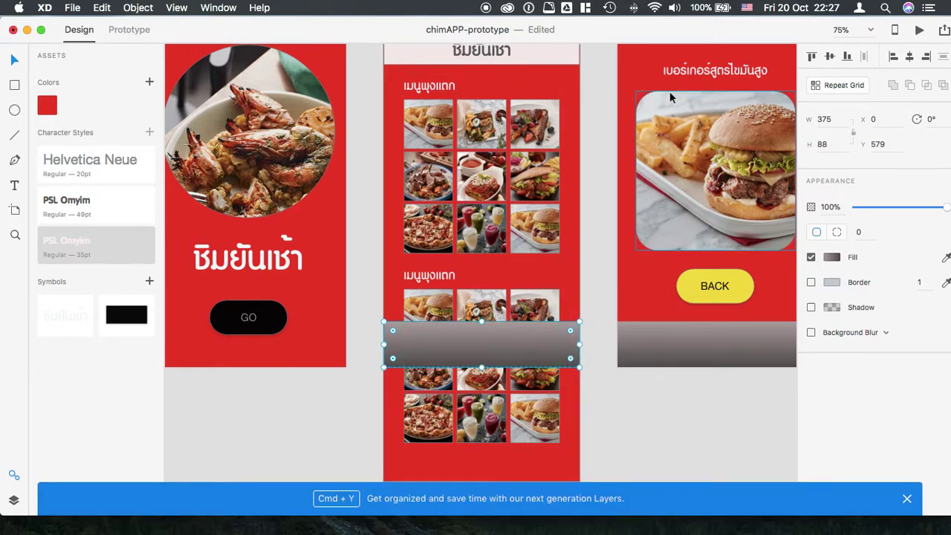
Preview the Food Menu screen, scroll through it to check the footer bar, and close the preview.
left_click(919, 31)
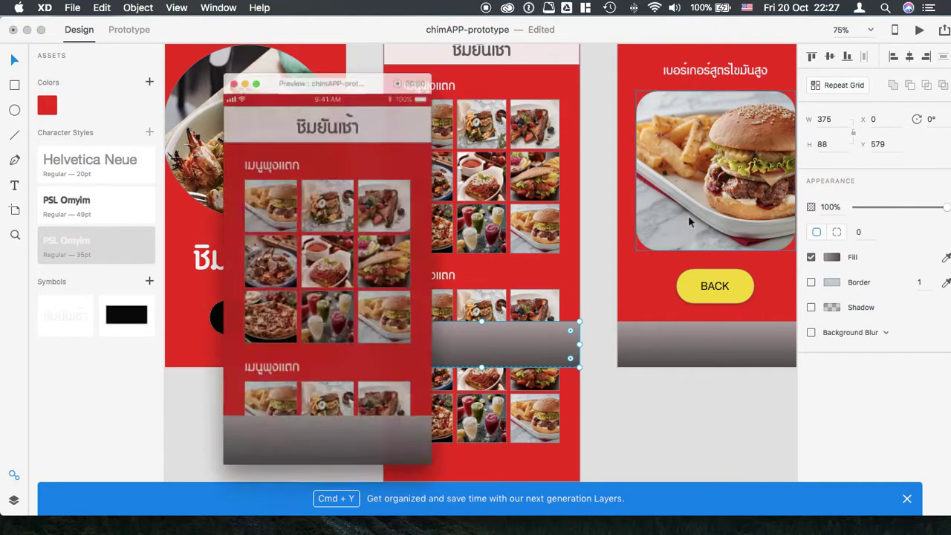
scroll(386, 216, "down", 5)
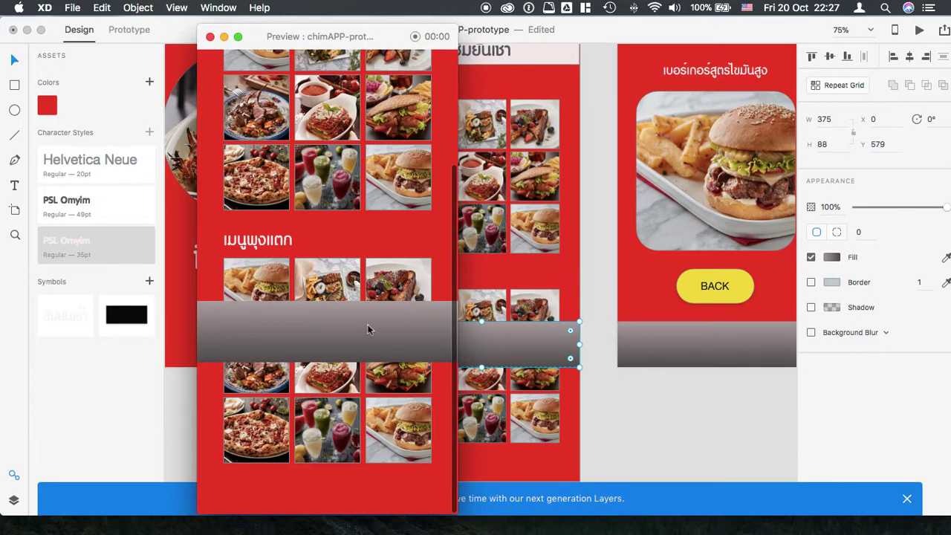
scroll(367, 324, "up", 5)
scroll(364, 319, "down", 5)
scroll(362, 318, "down", 2)
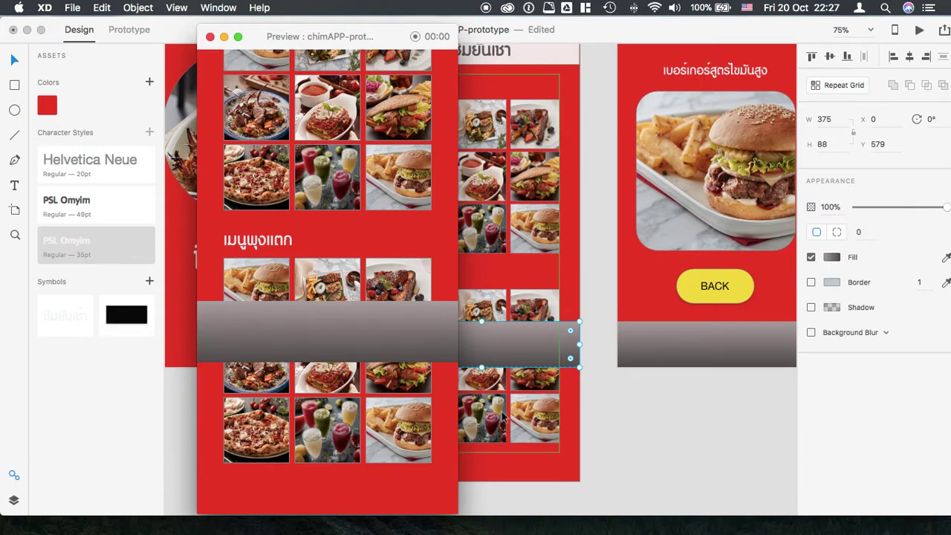
left_click(210, 36)
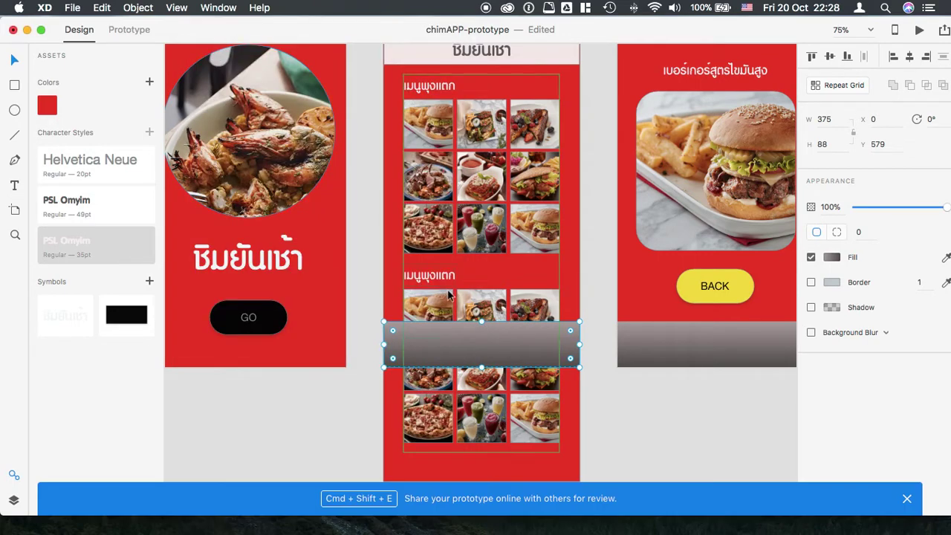
Move the gradient footer bar down to about Y 830, just below the second section of food images.
left_click_drag(504, 348, 495, 451)
scroll(530, 384, "down", 3)
left_click_drag(500, 378, 501, 403)
Extend the Food Menu artboard to a height of about 916 so its lower edge meets the footer bar's.
left_click(580, 324)
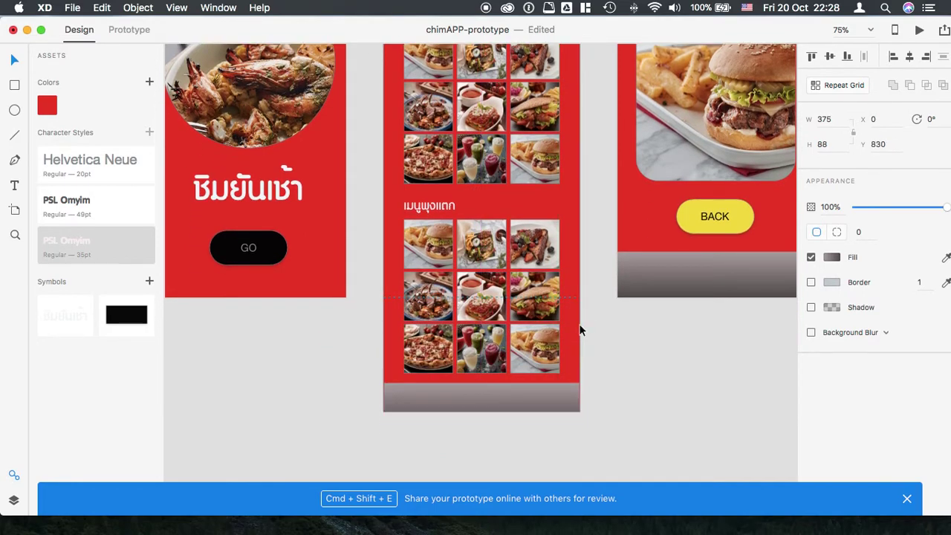
left_click(570, 375)
left_click_drag(480, 414, 481, 427)
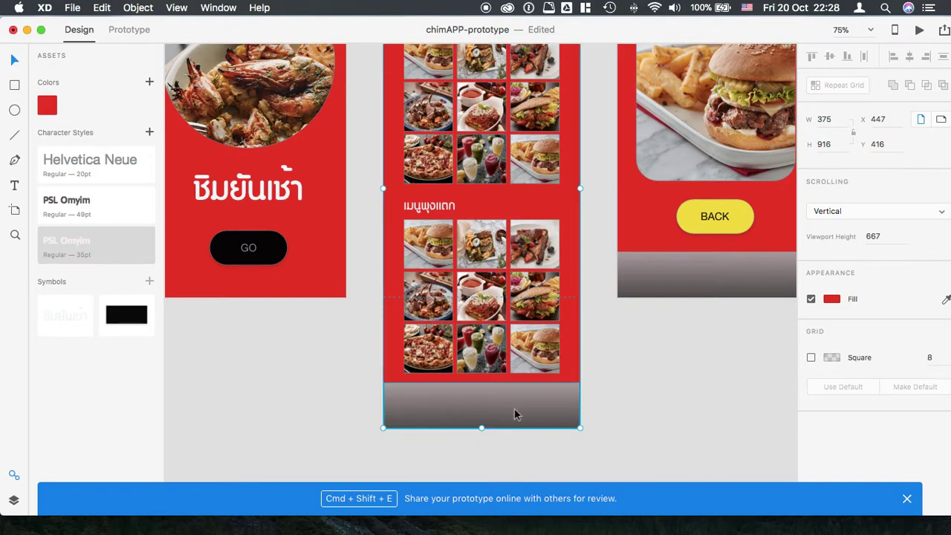
Preview the prototype in an enlarged window and scroll the Food Menu screen from header to footer and back.
scroll(522, 407, "up", 3)
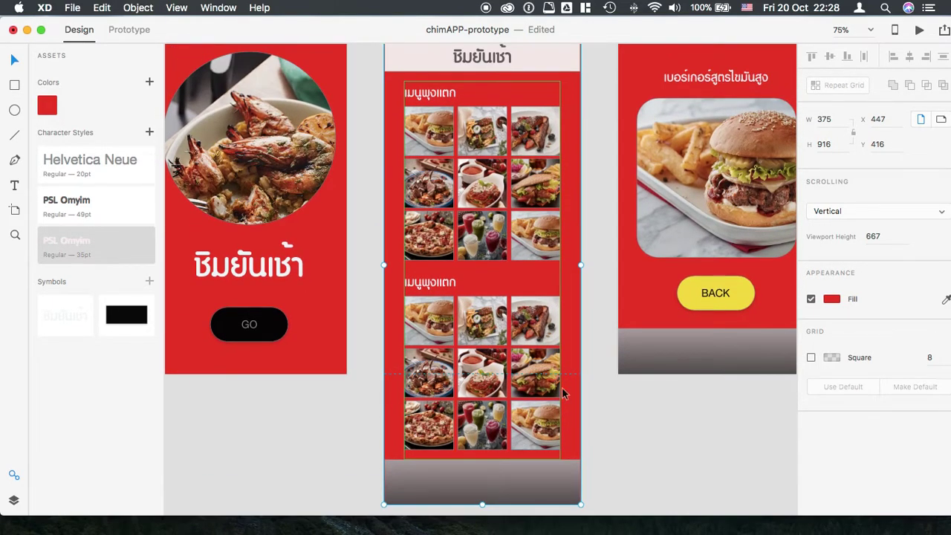
left_click(918, 30)
double_click(393, 35)
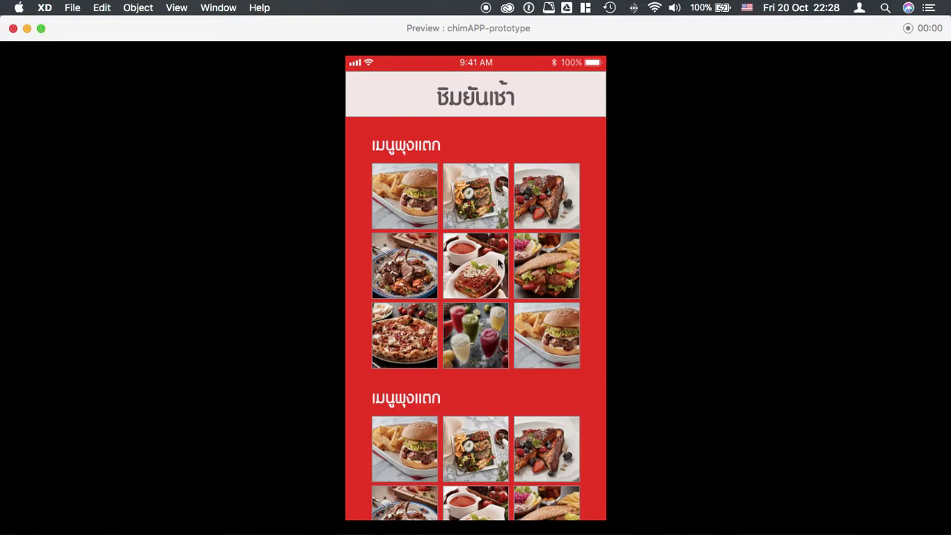
scroll(487, 252, "down", 5)
scroll(487, 254, "up", 5)
scroll(490, 257, "down", 5)
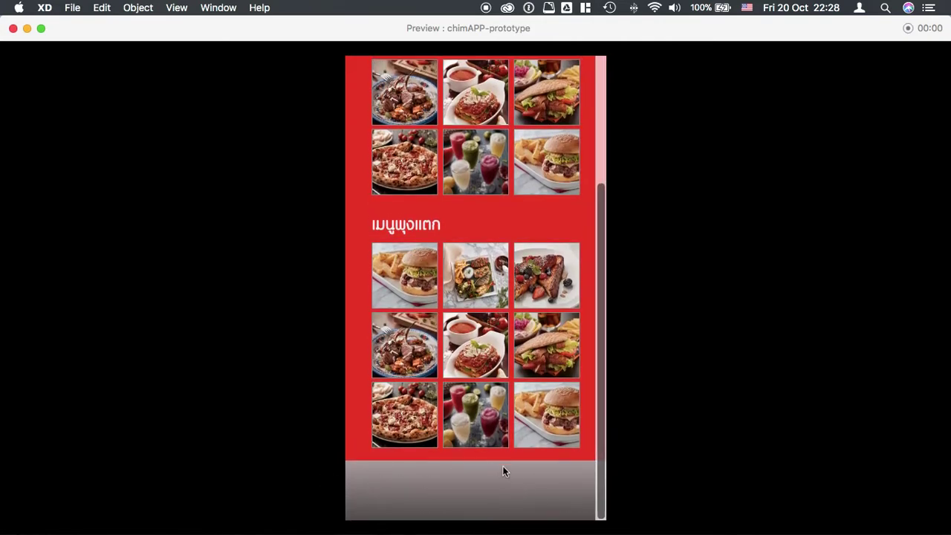
scroll(502, 471, "up", 5)
scroll(446, 483, "down", 5)
scroll(490, 494, "up", 5)
scroll(491, 482, "down", 5)
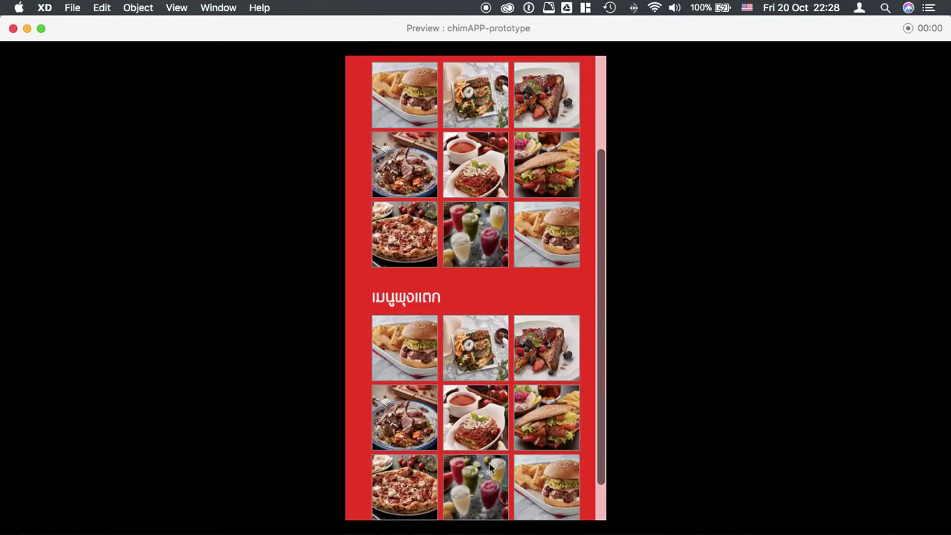
scroll(491, 466, "up", 5)
scroll(490, 465, "down", 5)
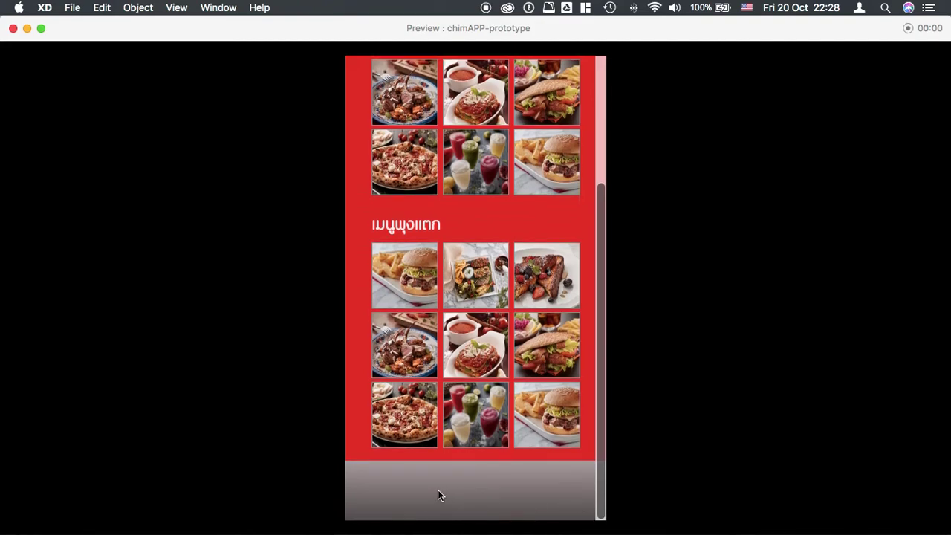
scroll(437, 490, "up", 5)
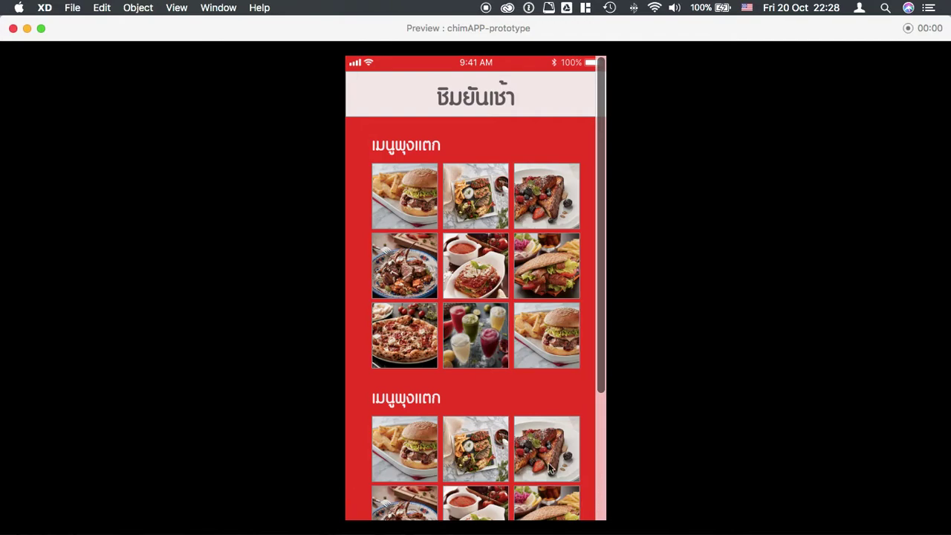
Close the preview and extend the Food Menu's repeat grid to a height of 1083, adding a third section of food images.
left_click(12, 28)
left_click(586, 219)
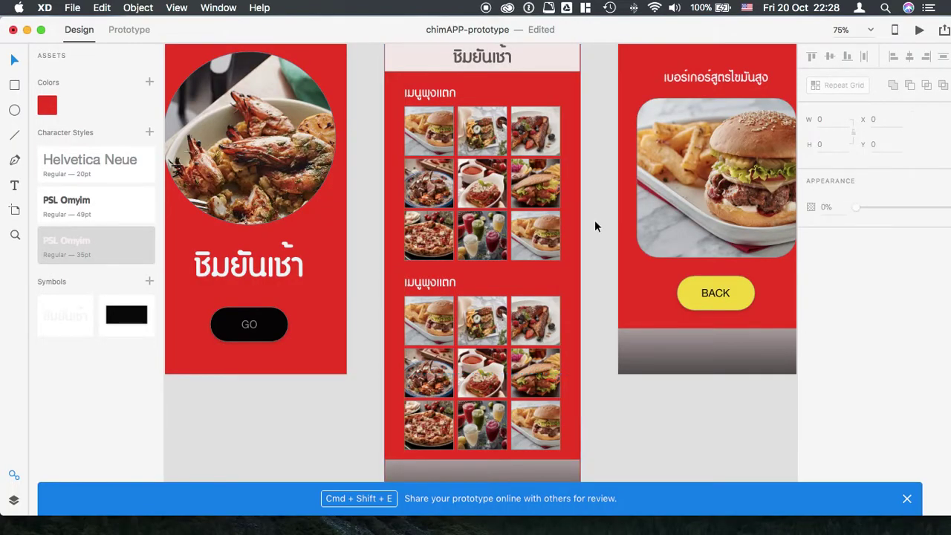
scroll(594, 222, "down", 5)
scroll(594, 237, "up", 2)
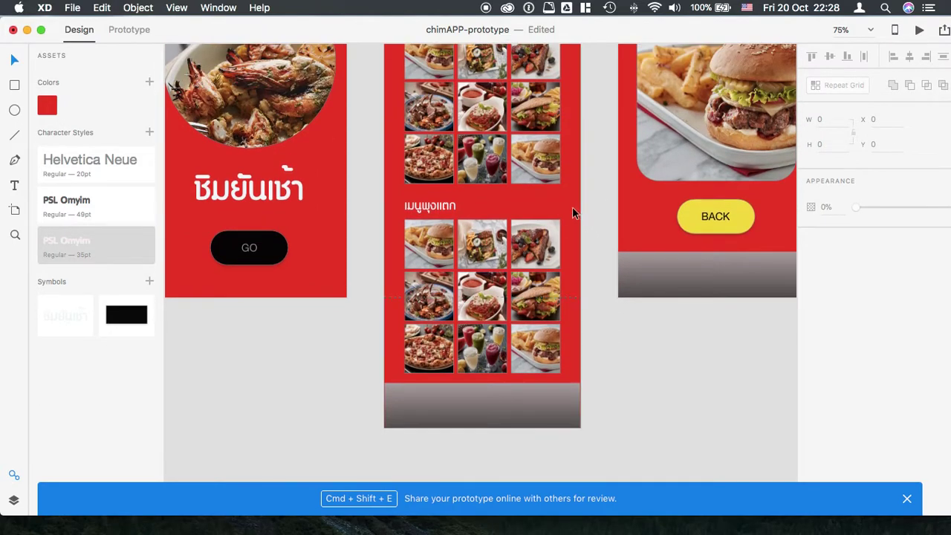
left_click(570, 210)
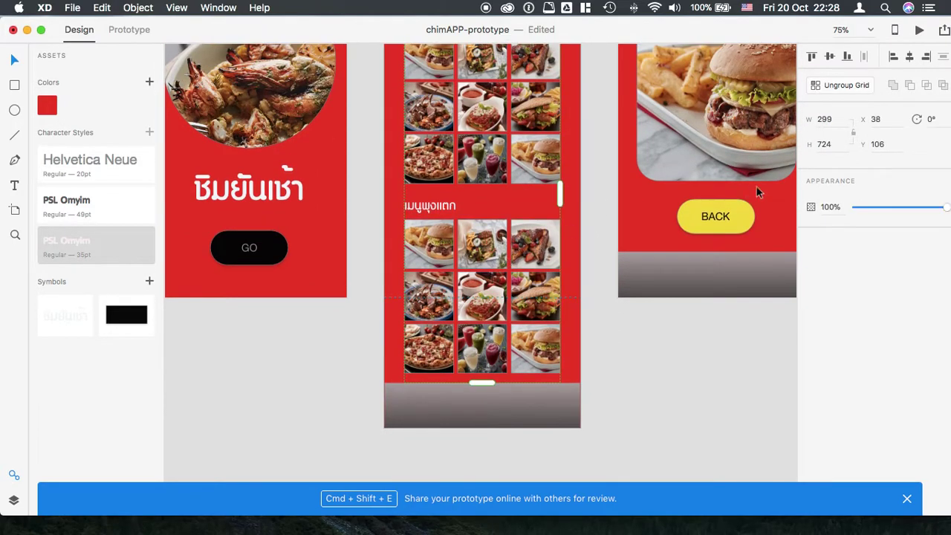
scroll(484, 139, "up", 3)
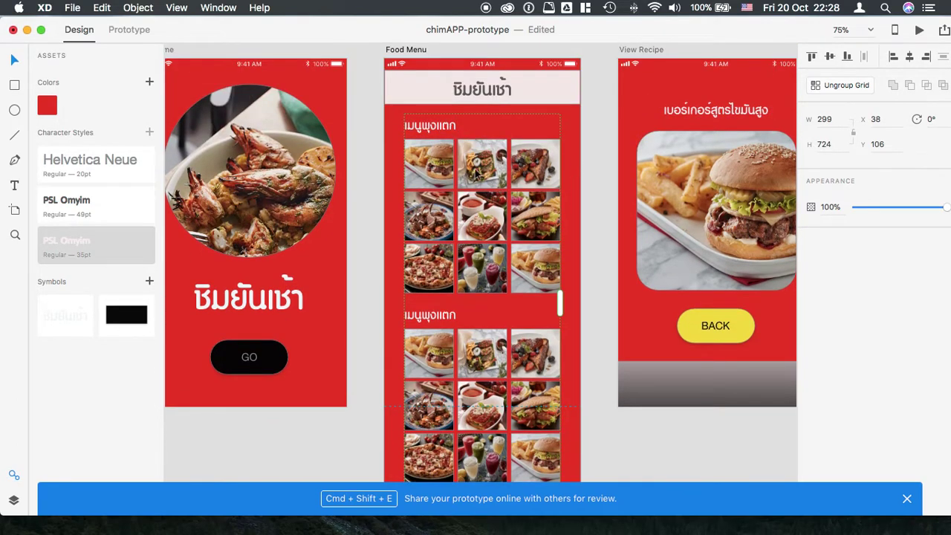
scroll(416, 208, "down", 2)
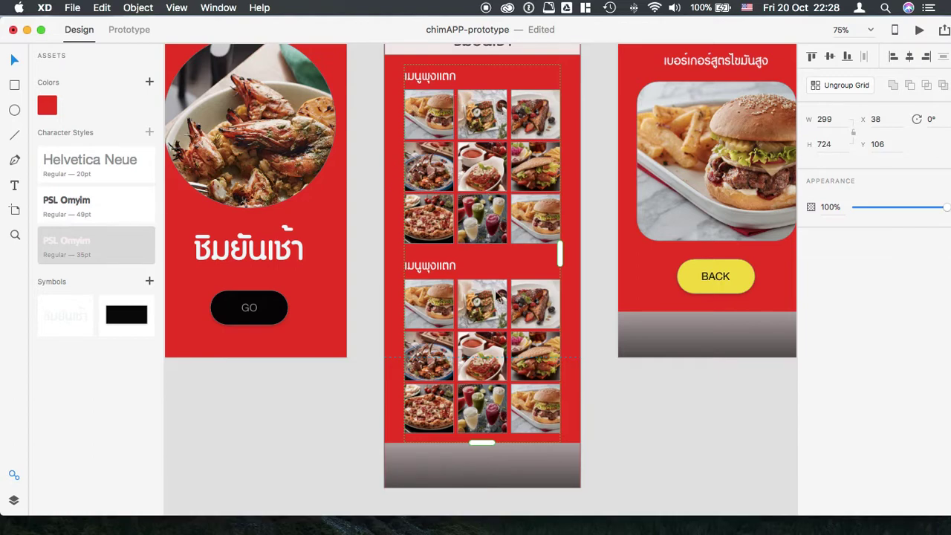
scroll(497, 295, "down", 4)
left_click_drag(477, 355, 477, 518)
scroll(540, 420, "down", 2)
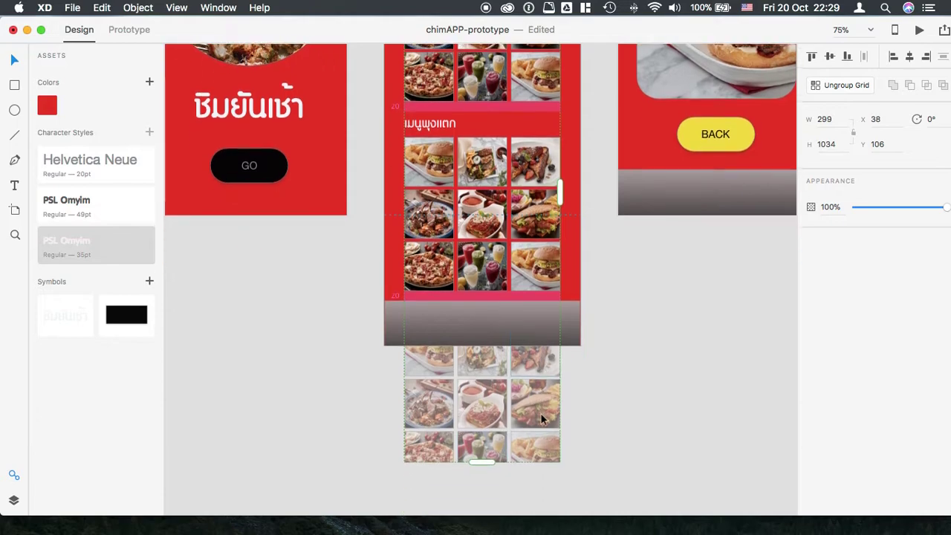
left_click_drag(480, 463, 475, 487)
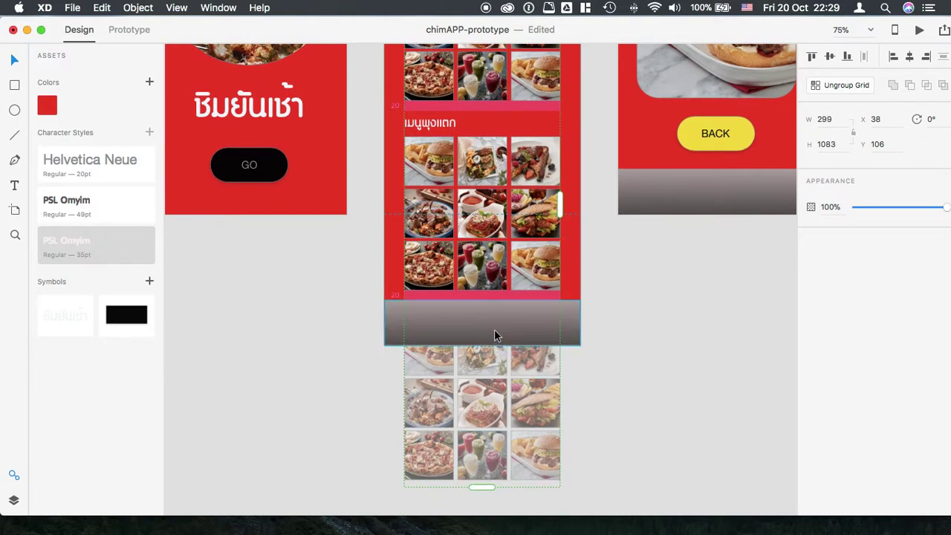
left_click(567, 260)
left_click_drag(481, 347, 478, 505)
scroll(612, 370, "down", 5)
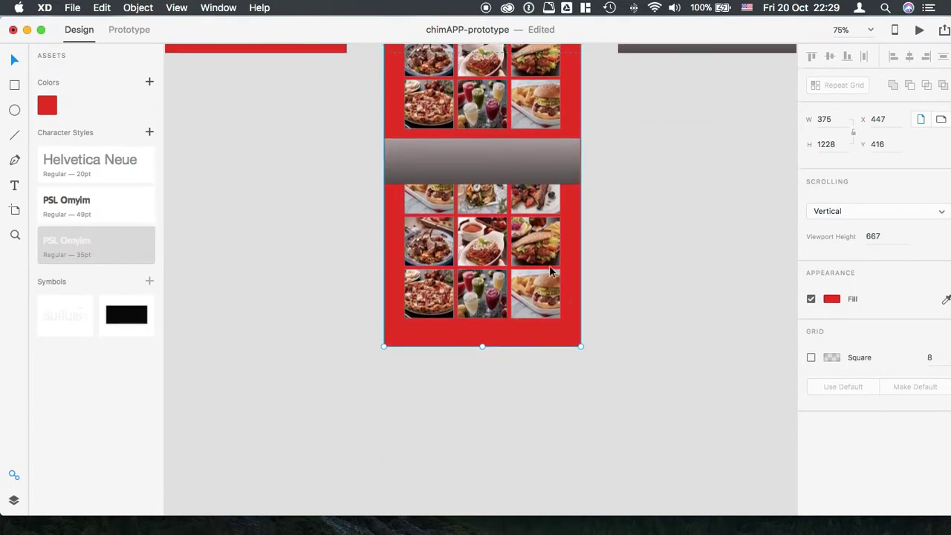
key("super+z")
Move the gradient footer bar below the third food section and extend the Food Menu artboard to a height of 1298, meeting the bar's lower edge.
left_click(501, 134)
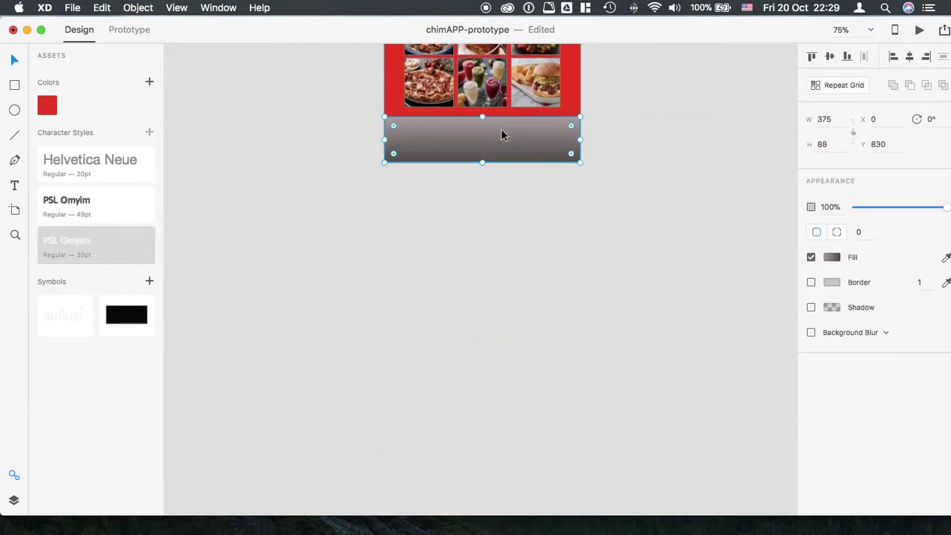
left_click_drag(471, 138, 472, 327)
left_click(559, 123)
left_click(581, 126)
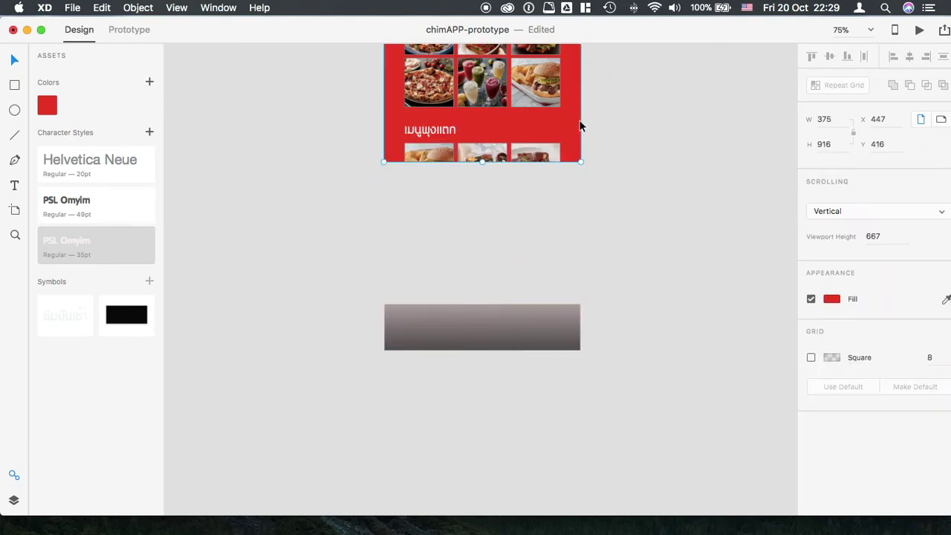
left_click_drag(482, 161, 478, 349)
left_click_drag(549, 322, 547, 333)
left_click(577, 269)
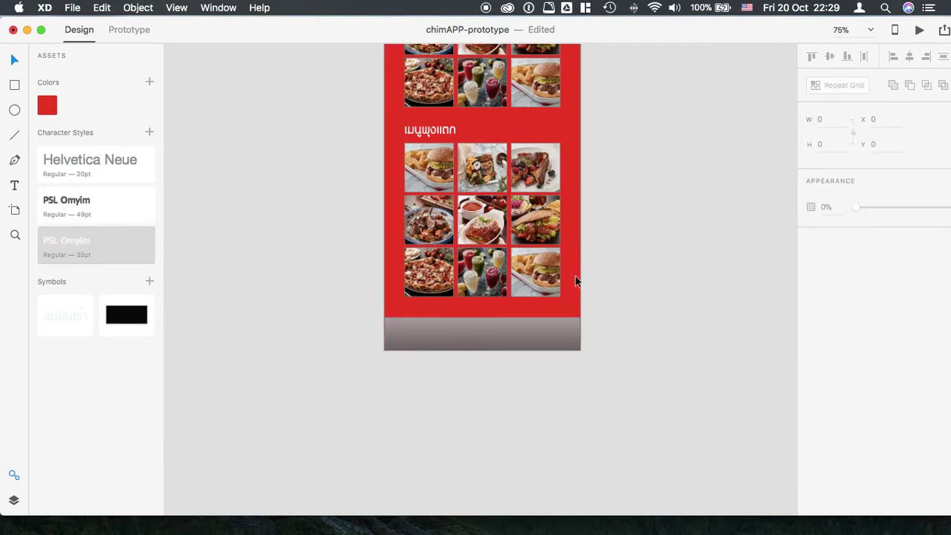
left_click(576, 281)
mouse_move(477, 351)
left_mouse_down()
mouse_move(480, 376)
mouse_move(486, 361)
left_mouse_up()
scroll(622, 304, "up", 2)
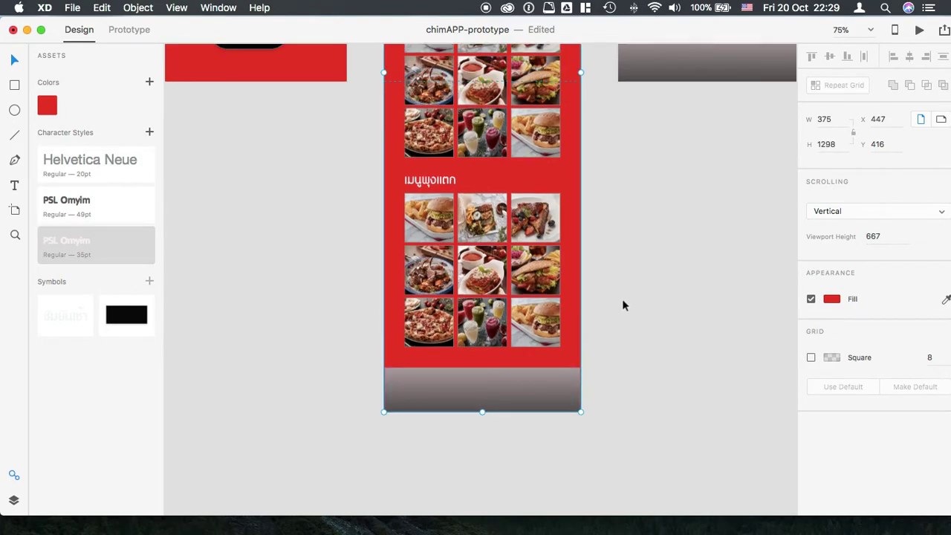
scroll(622, 303, "up", 10)
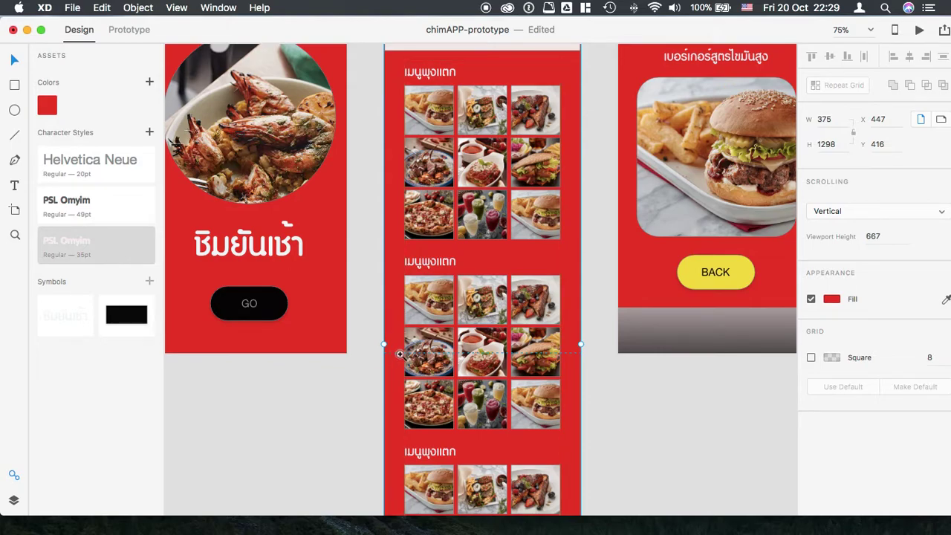
scroll(400, 354, "up", 5)
scroll(366, 357, "up", 3)
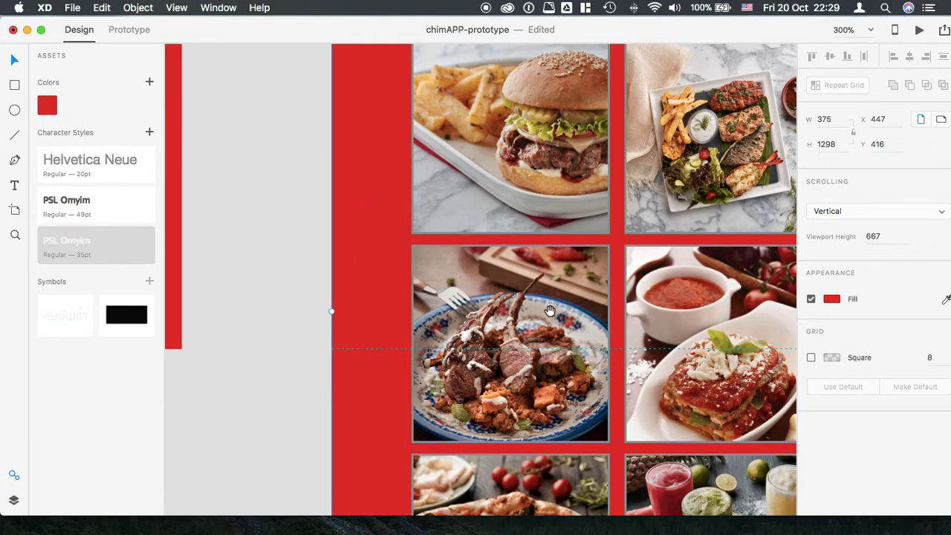
key("super+1")
scroll(616, 282, "down", 5)
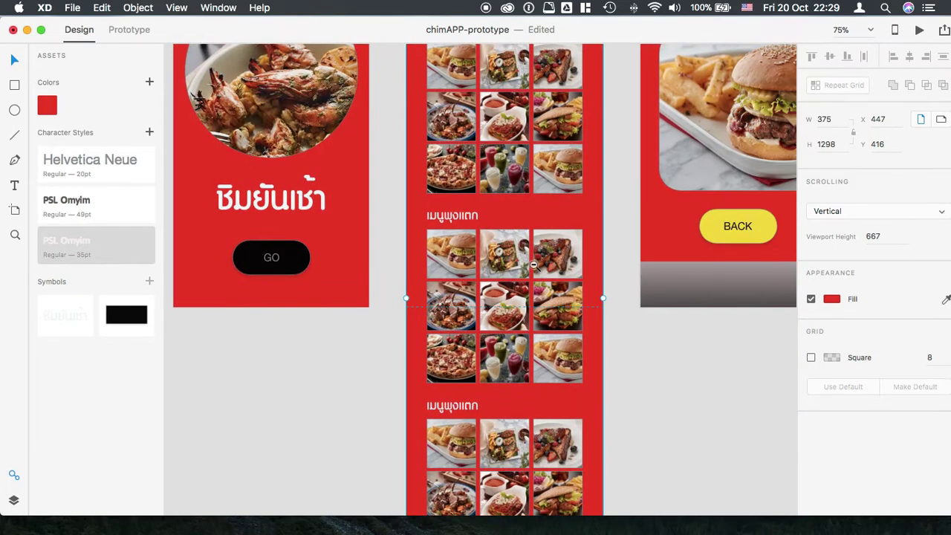
scroll(577, 281, "down", 2)
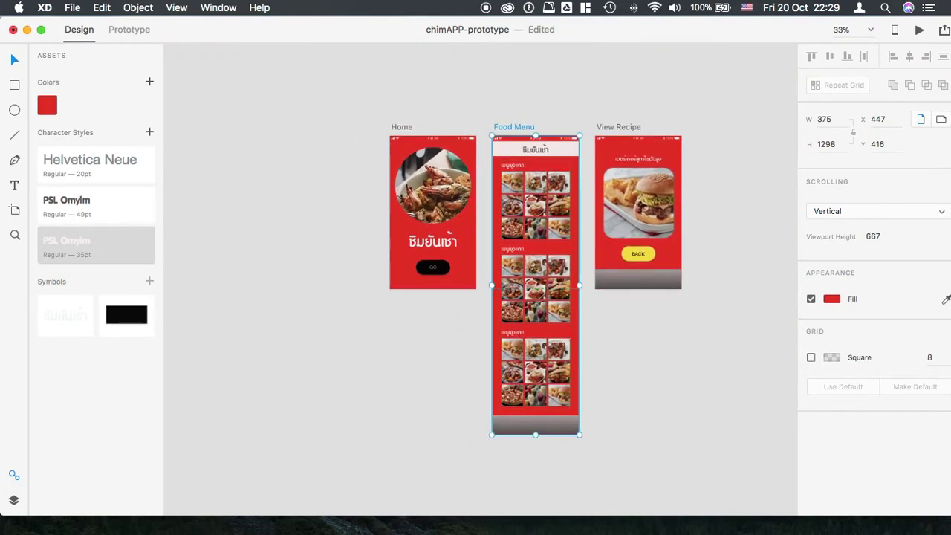
Preview the lengthened Food Menu screen, scroll it down to the footer and back to the header, and close the preview.
left_click(919, 29)
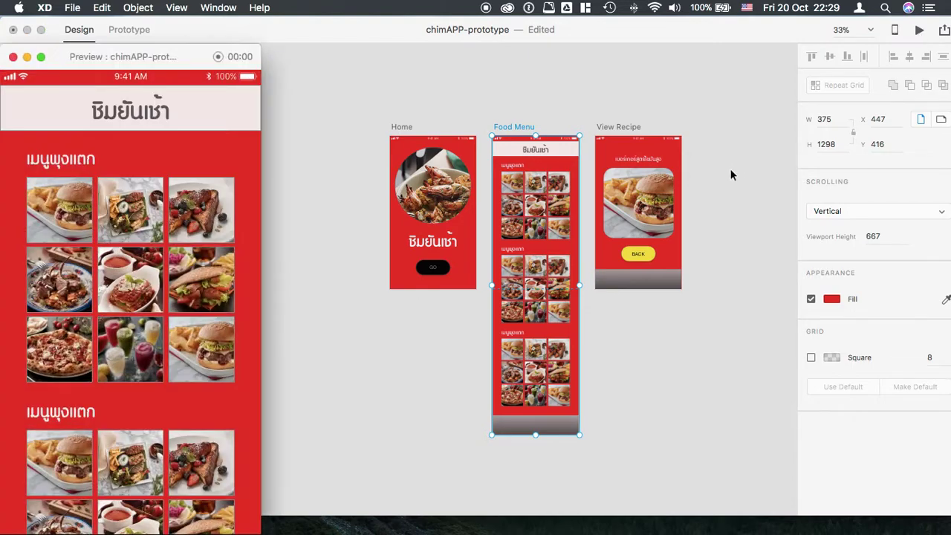
left_click_drag(204, 55, 499, 44)
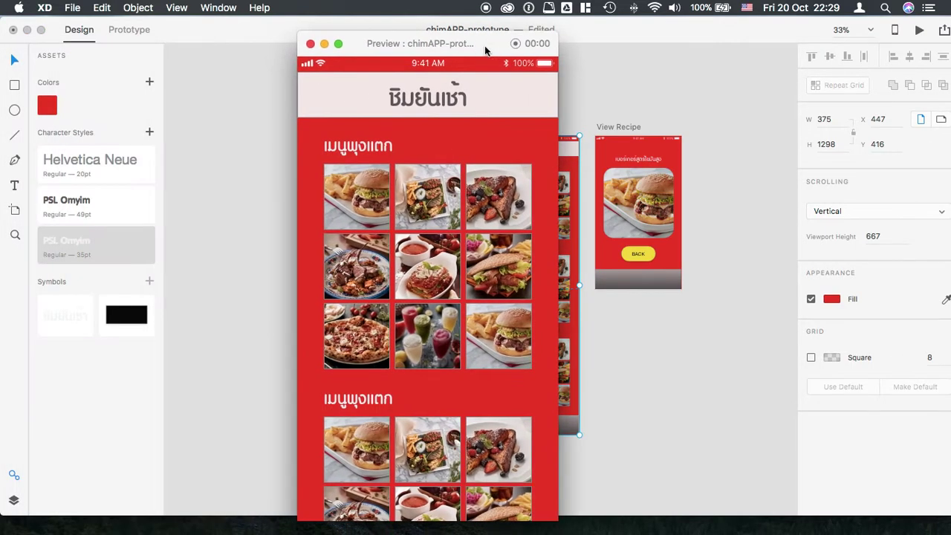
scroll(456, 292, "down", 3)
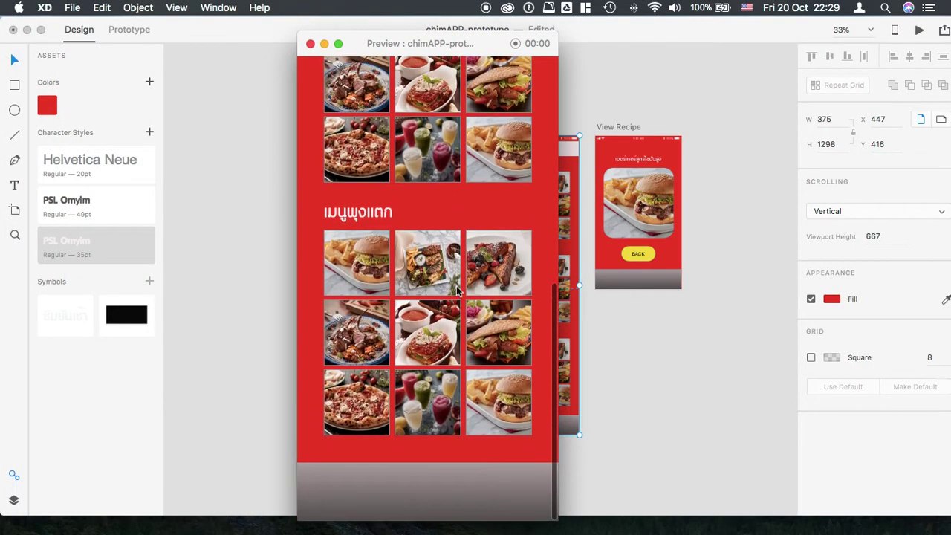
scroll(457, 290, "up", 10)
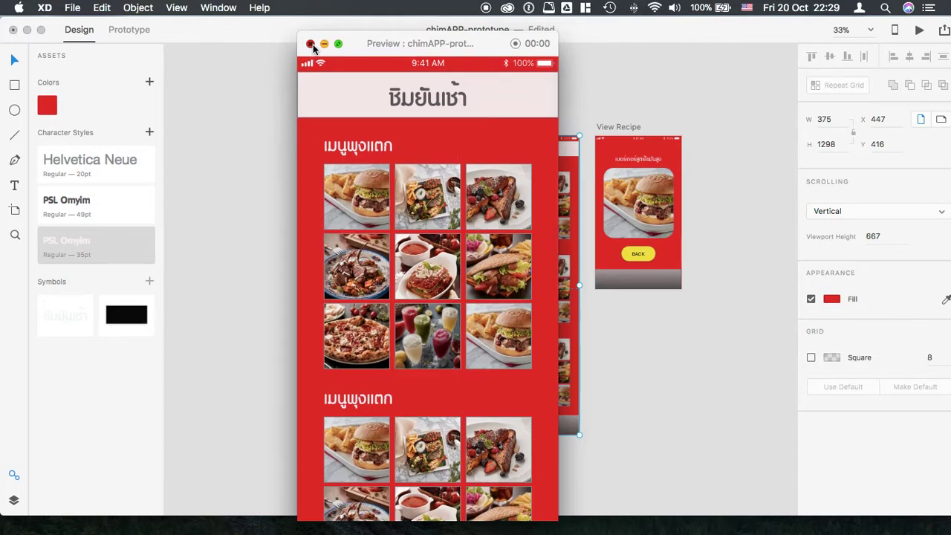
left_click(310, 43)
Change the heading of the second food section in the repeat grid to "เมนูนั่งดริ้ง".
scroll(543, 279, "up", 2)
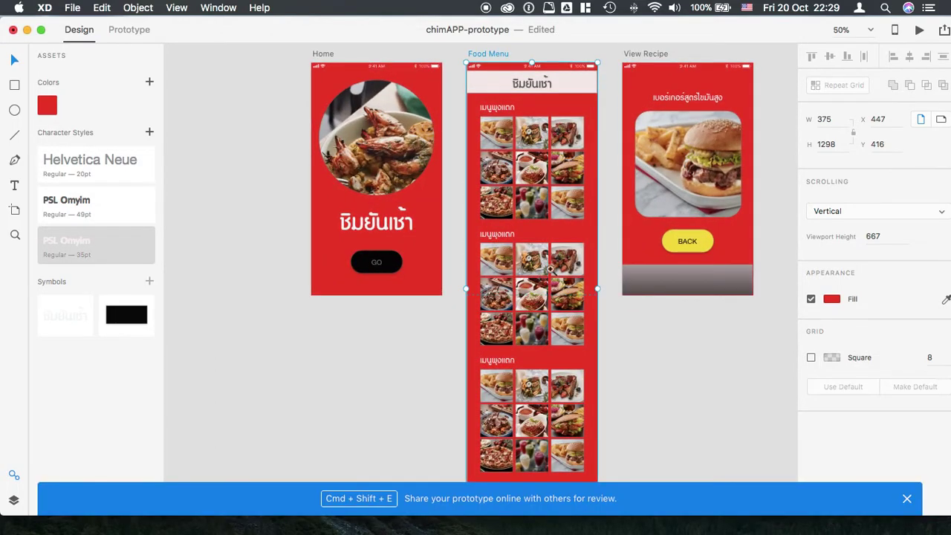
scroll(545, 248, "right", 3)
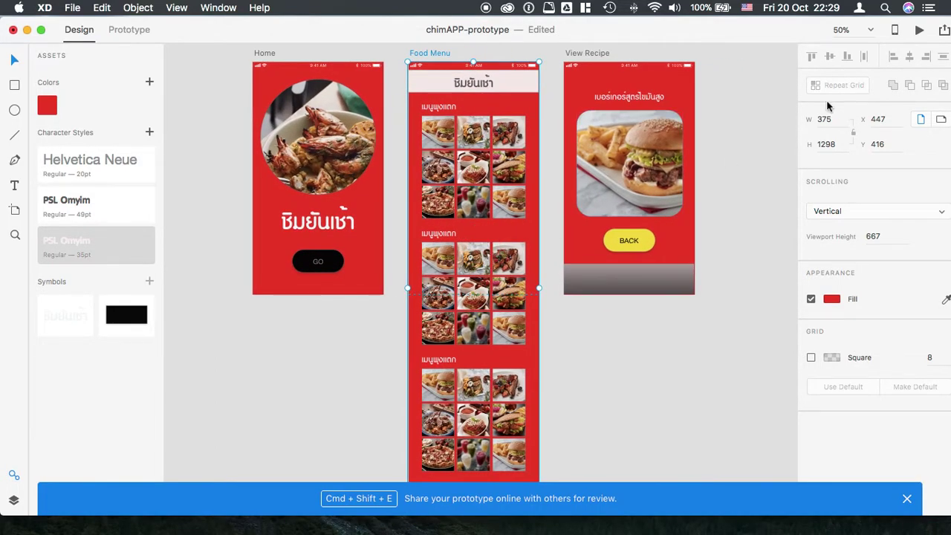
left_click(469, 257)
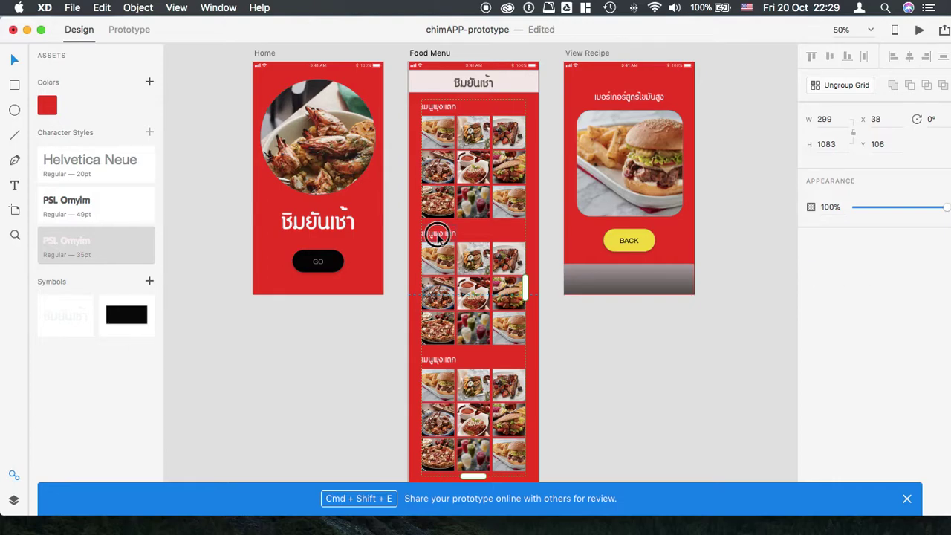
double_click(439, 234)
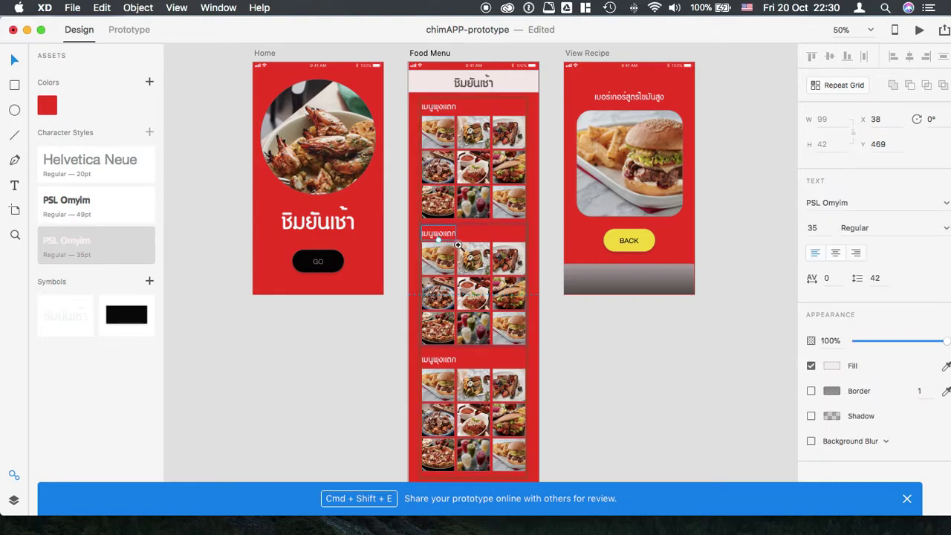
scroll(458, 245, "up", 2)
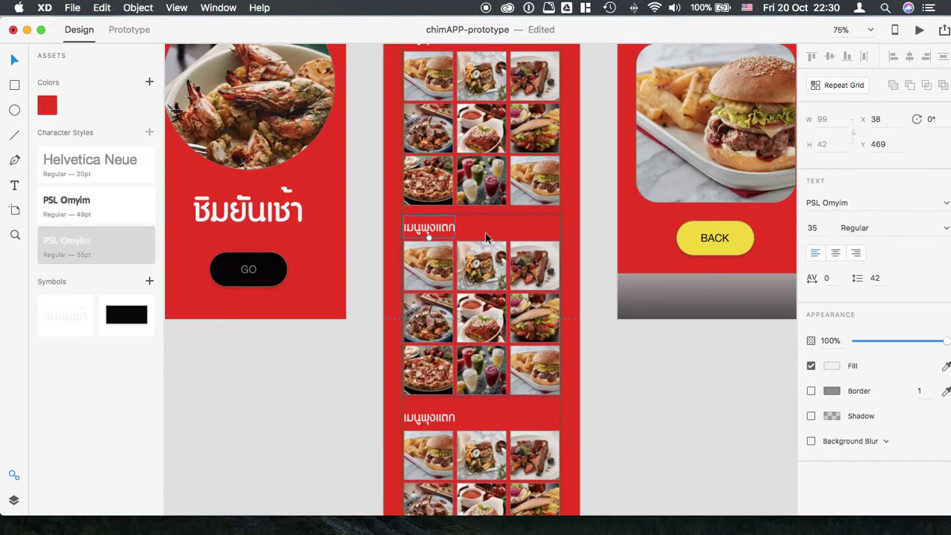
scroll(487, 238, "up", 3)
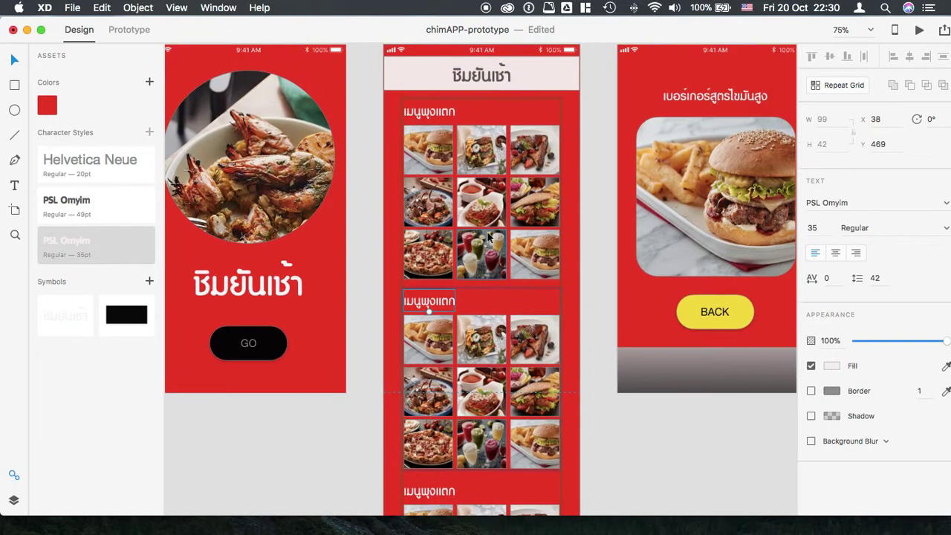
double_click(433, 303)
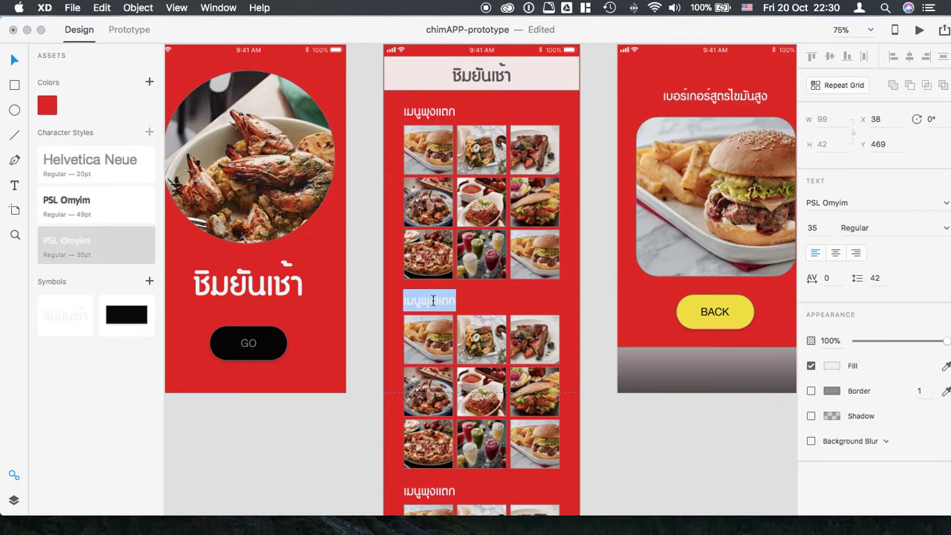
left_click(433, 300)
left_click_drag(423, 301, 529, 302)
left_click(413, 303)
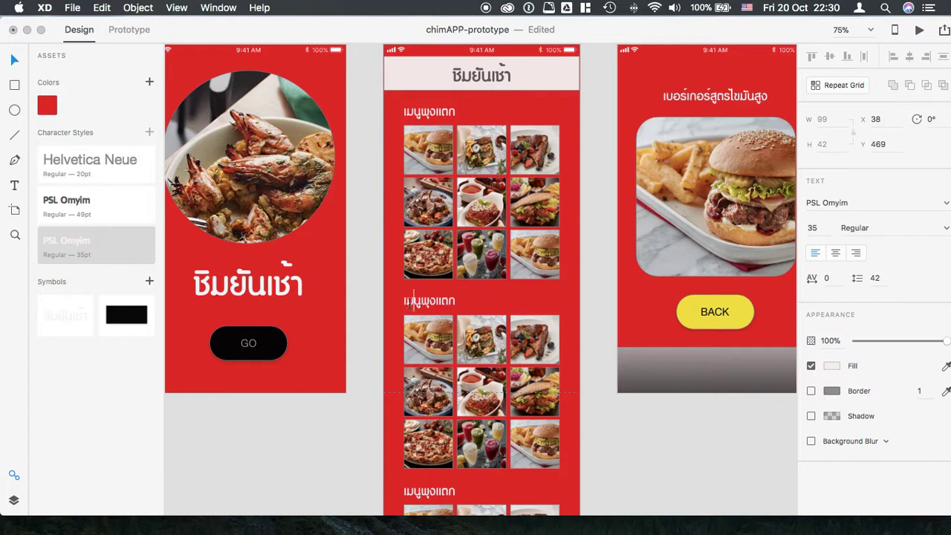
left_click_drag(404, 302, 495, 305)
left_click(435, 300)
key("BackSpace")
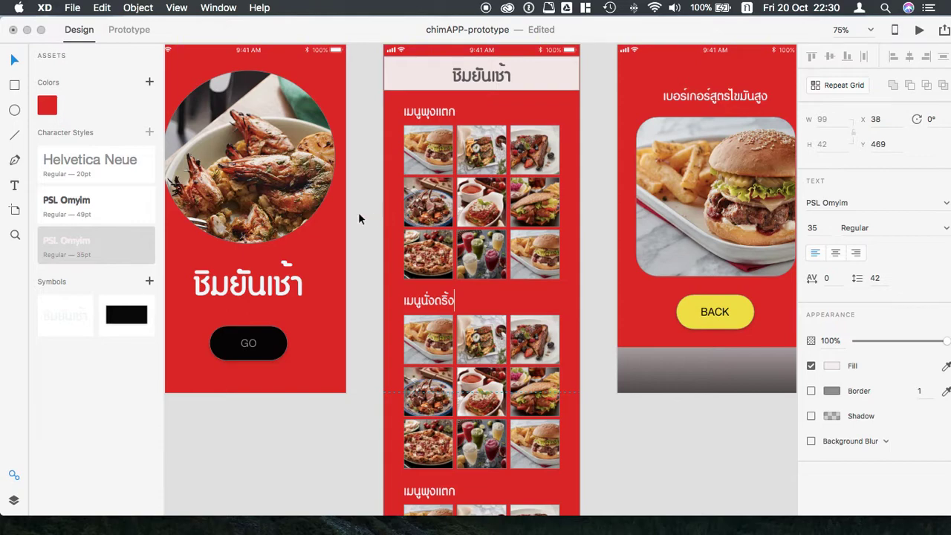
type("นั่งดริ้ง")
left_click(460, 355)
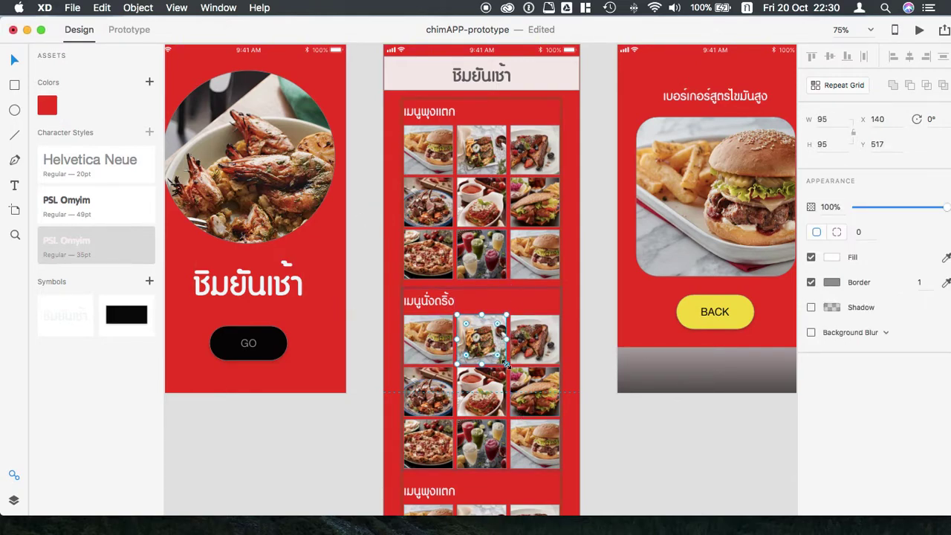
left_click(520, 217)
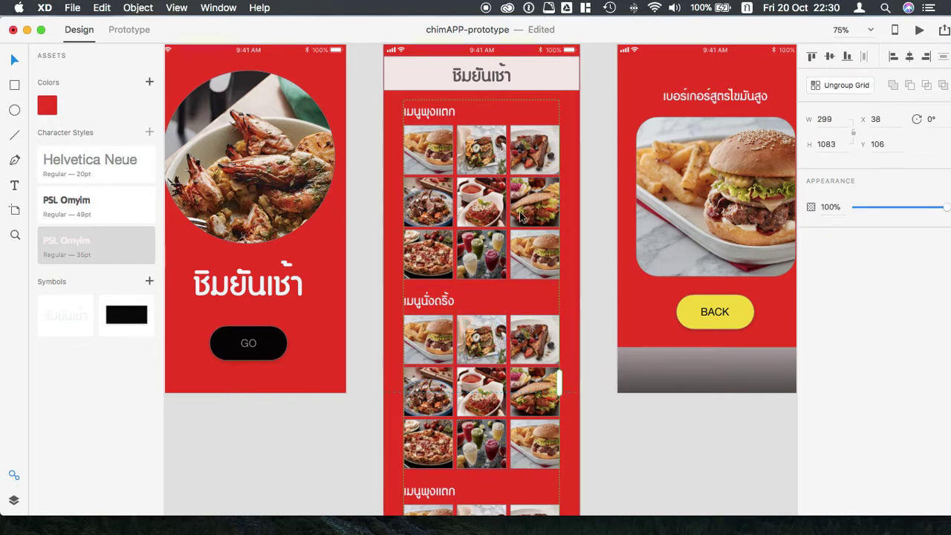
Change the heading of the third food section in the repeat grid to "เมนูแตกพุง".
scroll(503, 279, "down", 3)
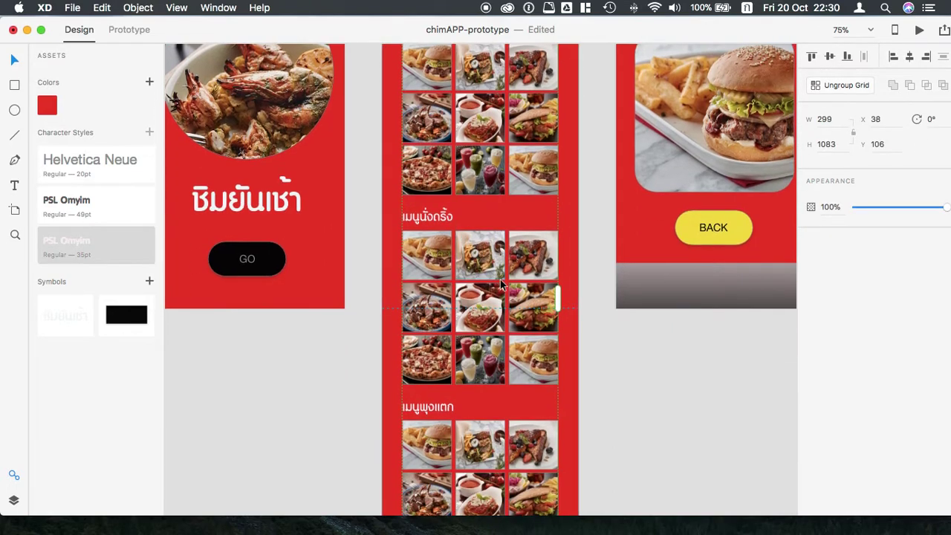
double_click(419, 407)
double_click(419, 407)
type("ุ")
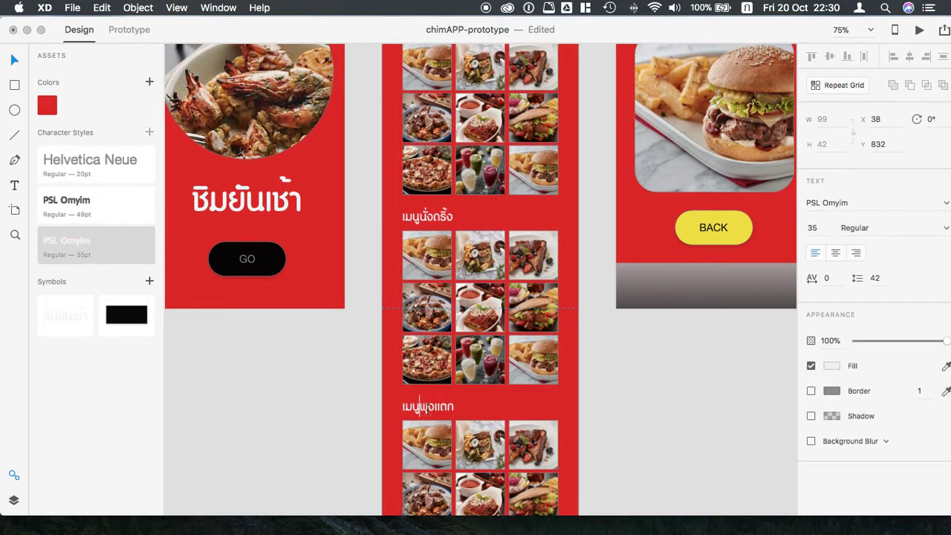
left_click(452, 407)
left_click(434, 406)
key("BackSpace")
key("BackSpace")
key("BackSpace")
left_click(643, 418)
scroll(550, 392, "down", 5)
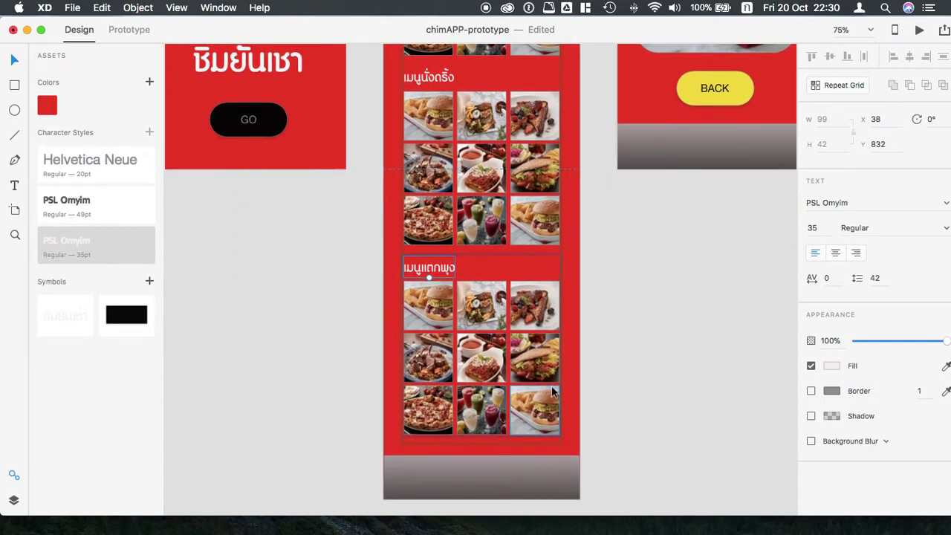
scroll(550, 392, "up", 4)
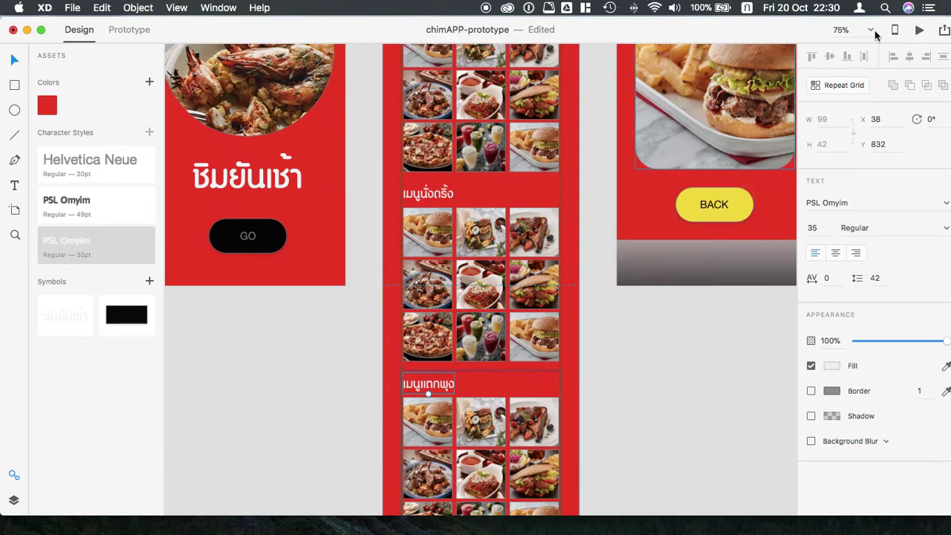
Preview the Food Menu screen with its new section headings, scroll through it, and close the preview.
left_click(919, 29)
scroll(427, 171, "down", 10)
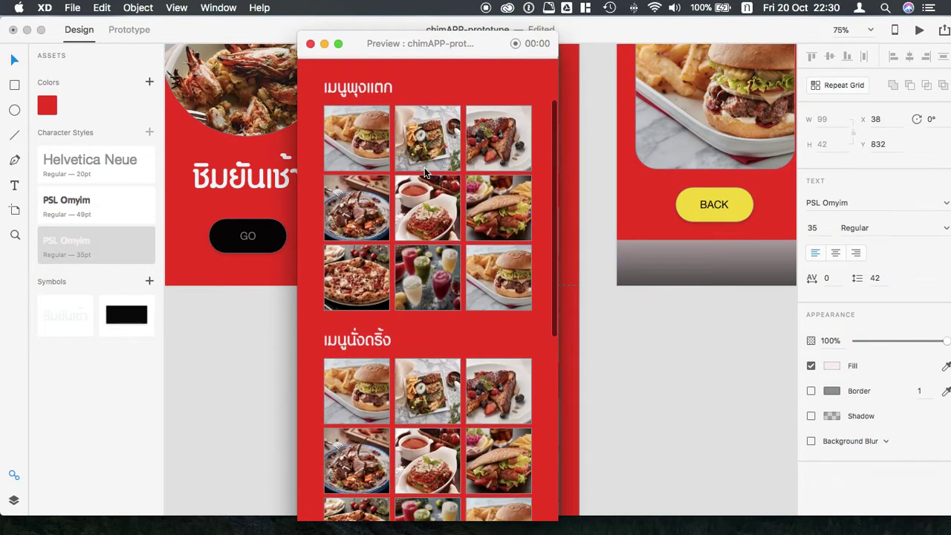
scroll(424, 167, "up", 10)
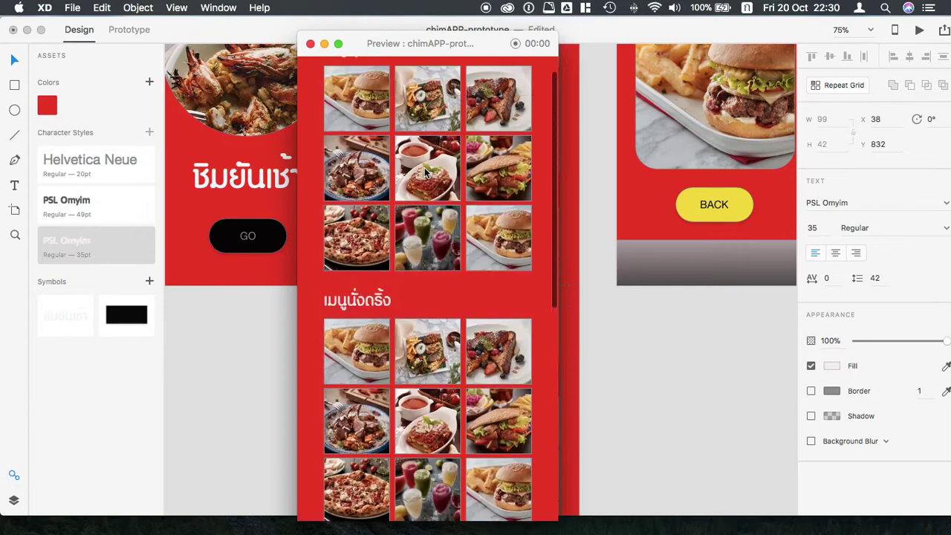
left_click(310, 43)
scroll(438, 229, "up", 3)
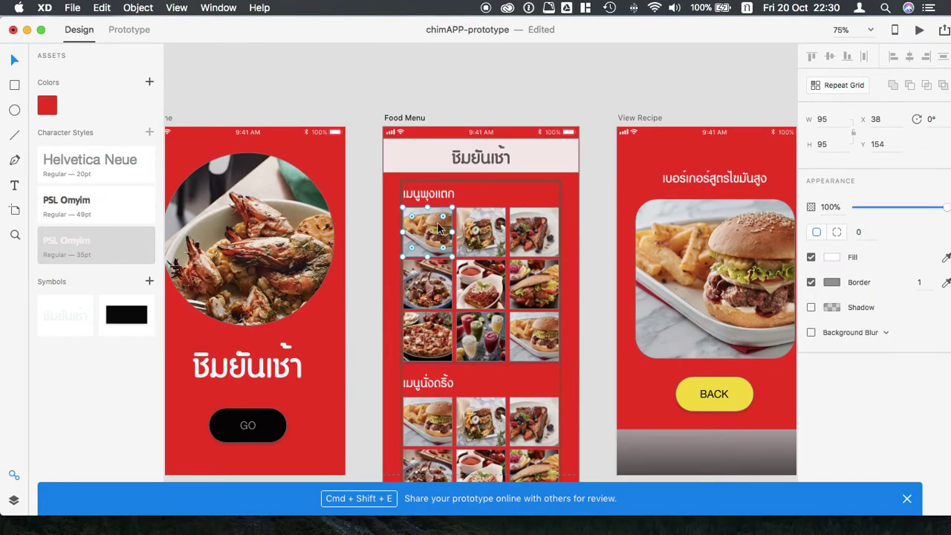
Try moving the whole food repeat grid from the Food Menu artboard onto the View Recipe artboard, and undo the move.
left_click(587, 223)
left_click(527, 233)
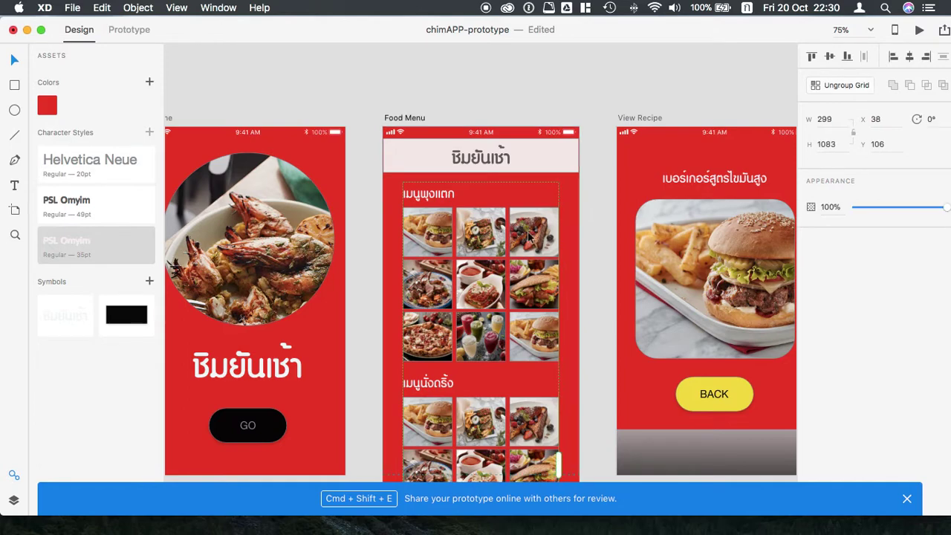
left_click_drag(497, 242, 709, 173)
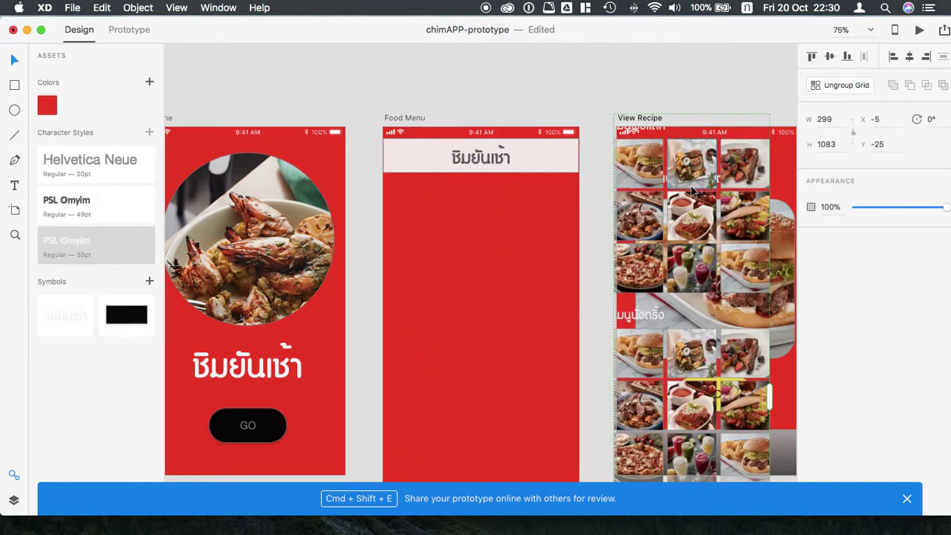
key("super+z")
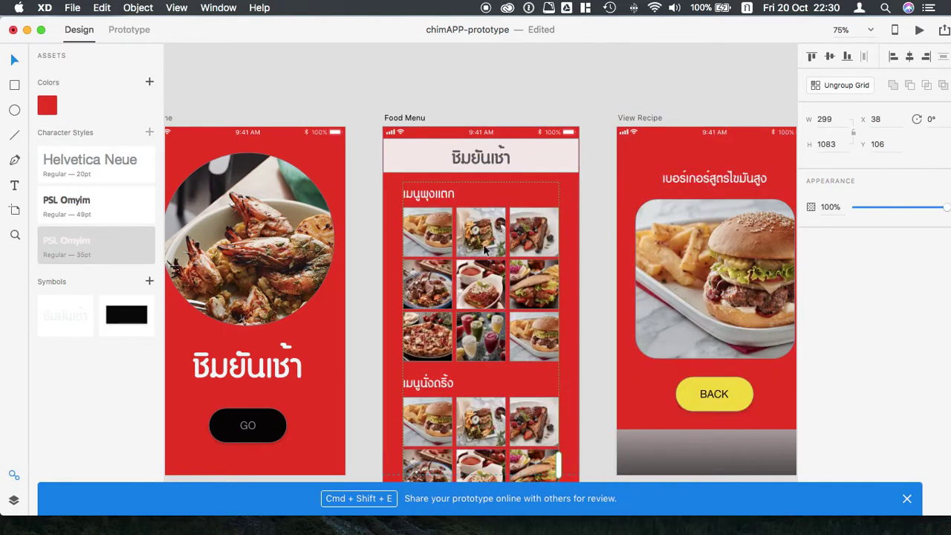
In Prototype mode, examine the first burger image's link to View Recipe and try out connectors from the second and third images in its row.
double_click(420, 242)
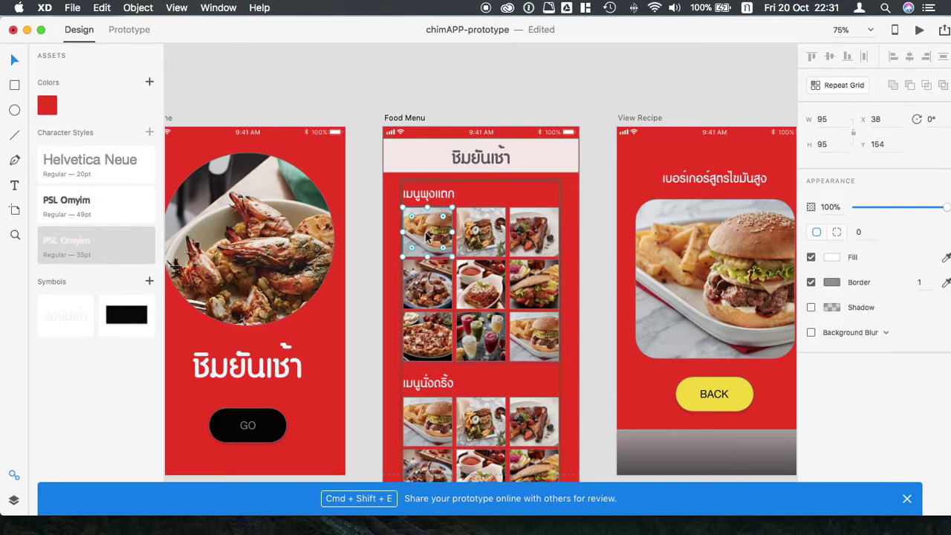
left_click(133, 34)
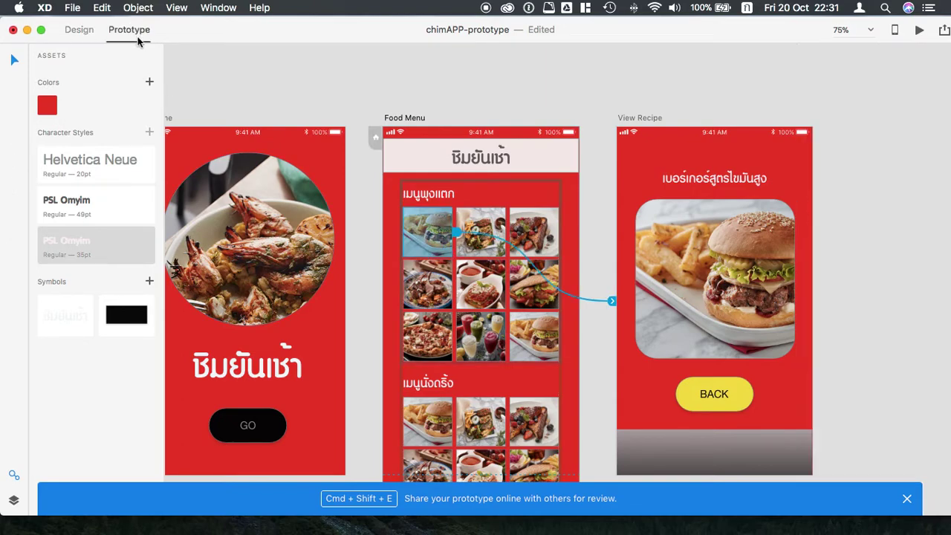
left_click(484, 231)
mouse_move(508, 234)
left_mouse_down()
mouse_move(611, 185)
mouse_move(631, 162)
mouse_move(496, 231)
left_mouse_up()
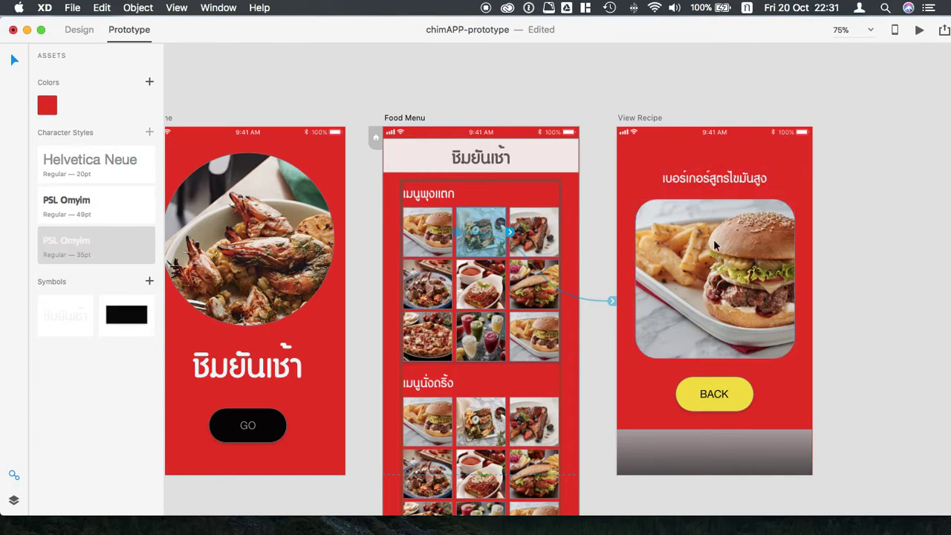
mouse_move(510, 232)
left_mouse_down()
mouse_move(775, 96)
mouse_move(607, 170)
mouse_move(494, 238)
left_mouse_up()
left_click(528, 234)
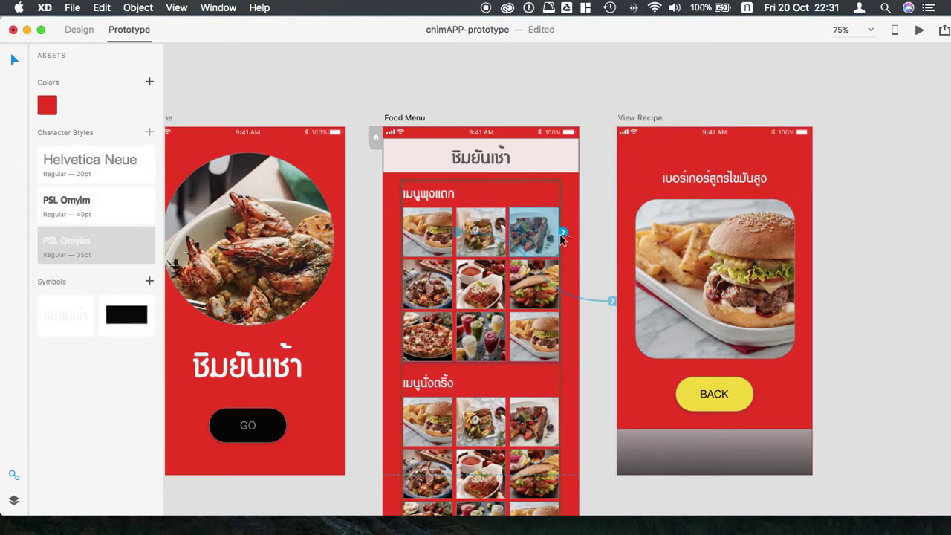
left_click_drag(563, 233, 562, 210)
left_click(83, 32)
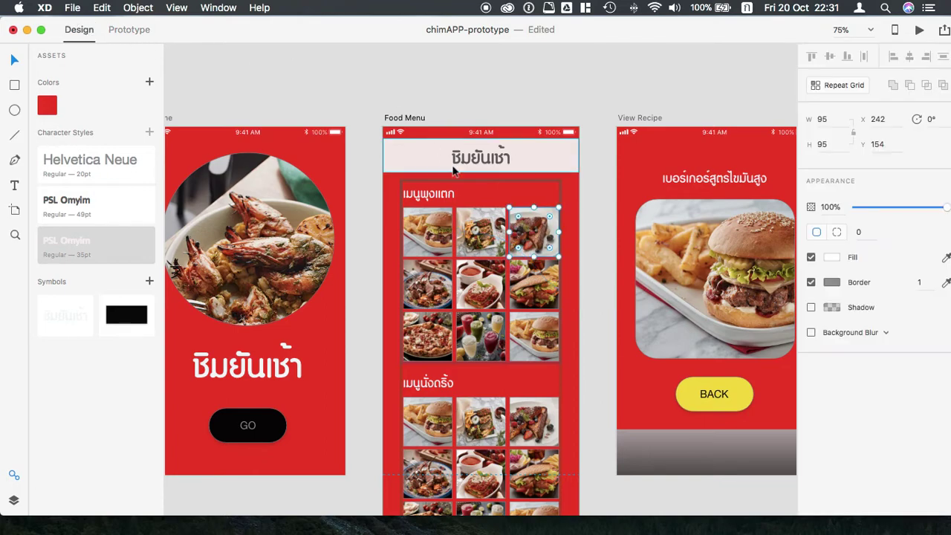